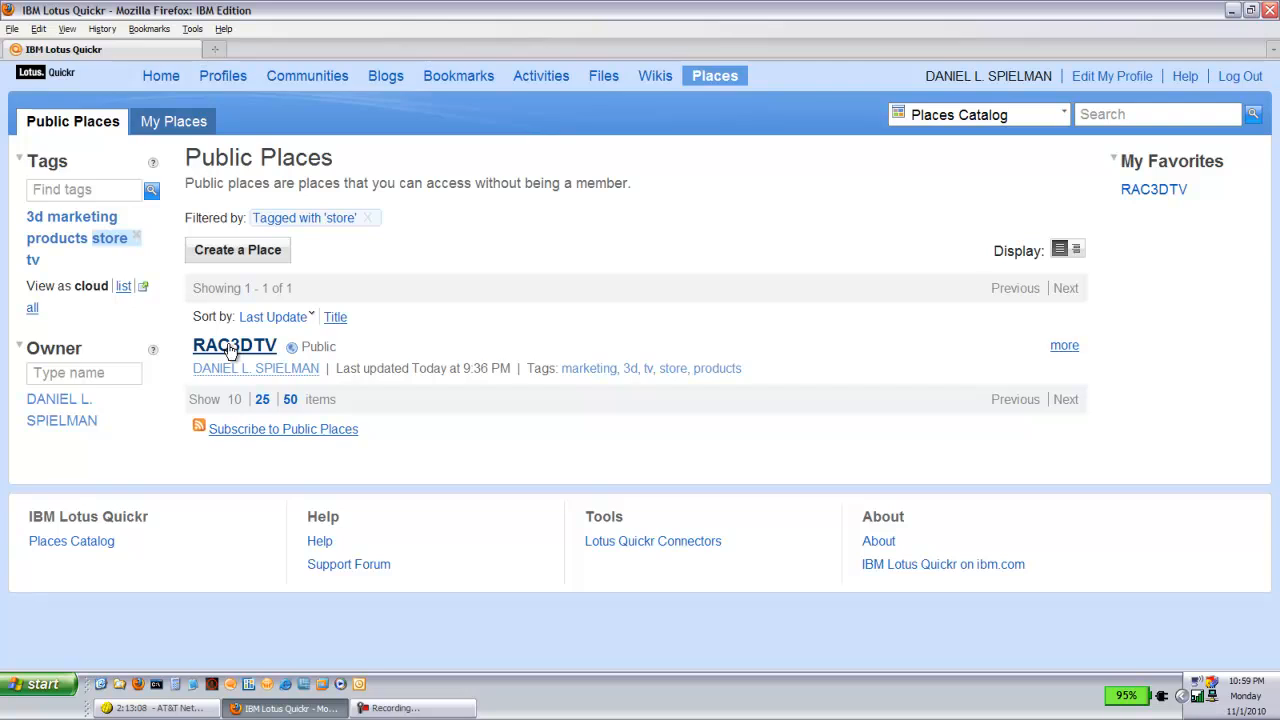
Step: Open the Product Selection folder in the library of the RAC3DTV place
click(230, 347)
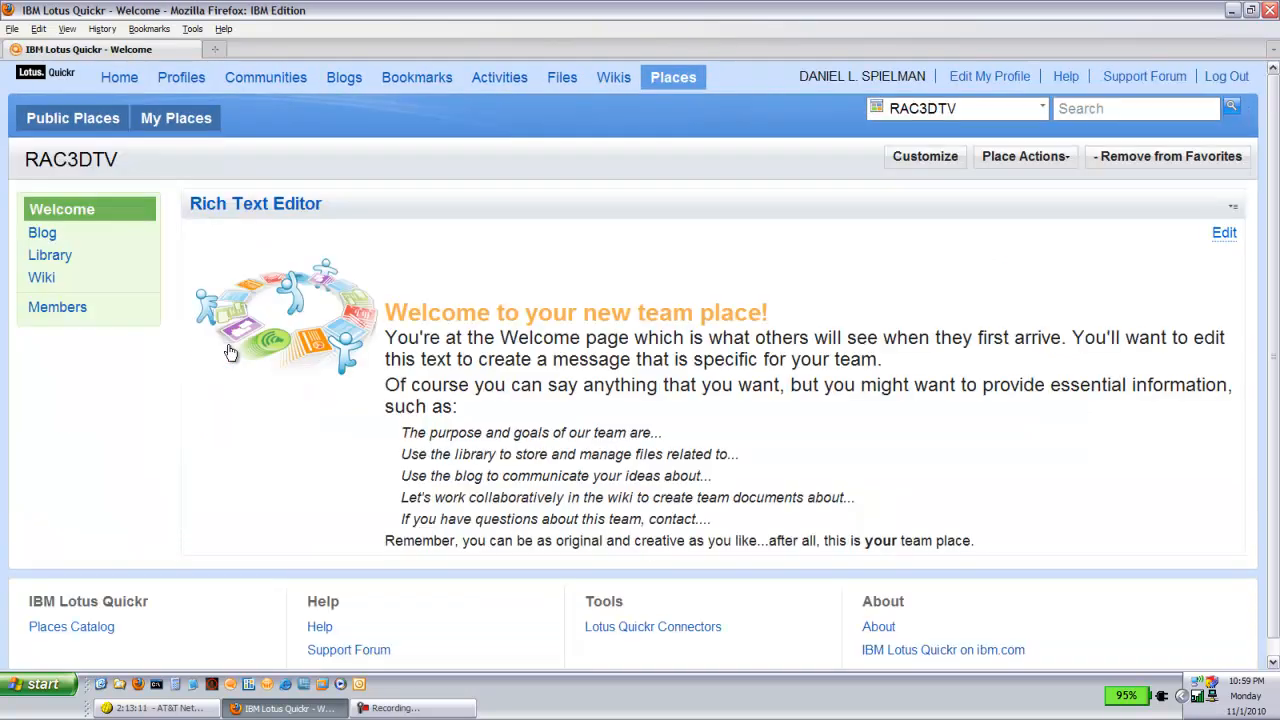
click(37, 259)
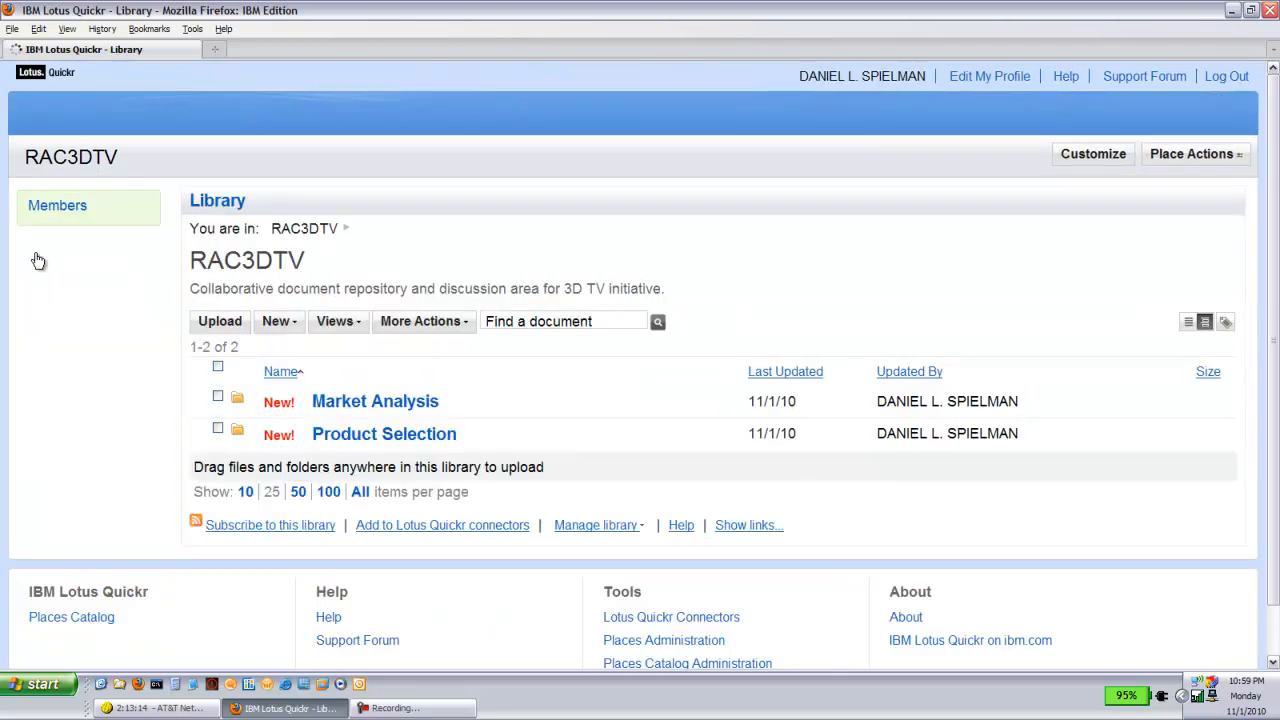
click(367, 440)
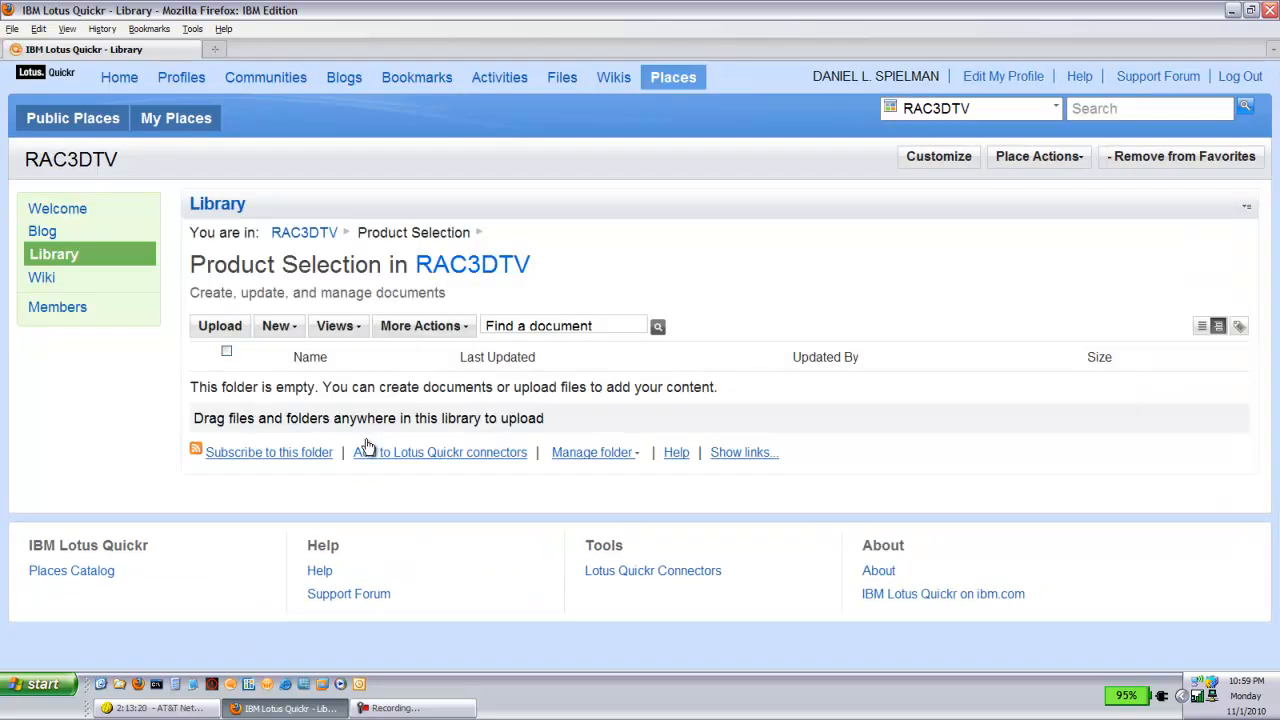
click(637, 456)
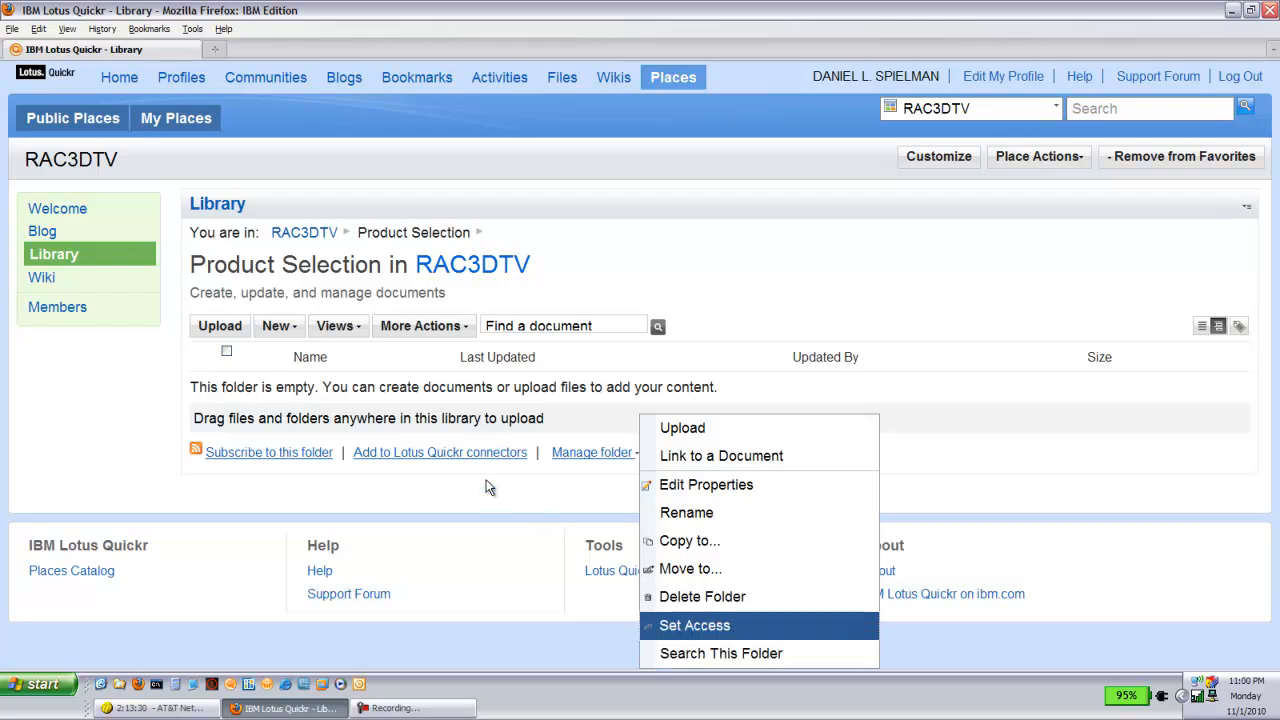
click(210, 416)
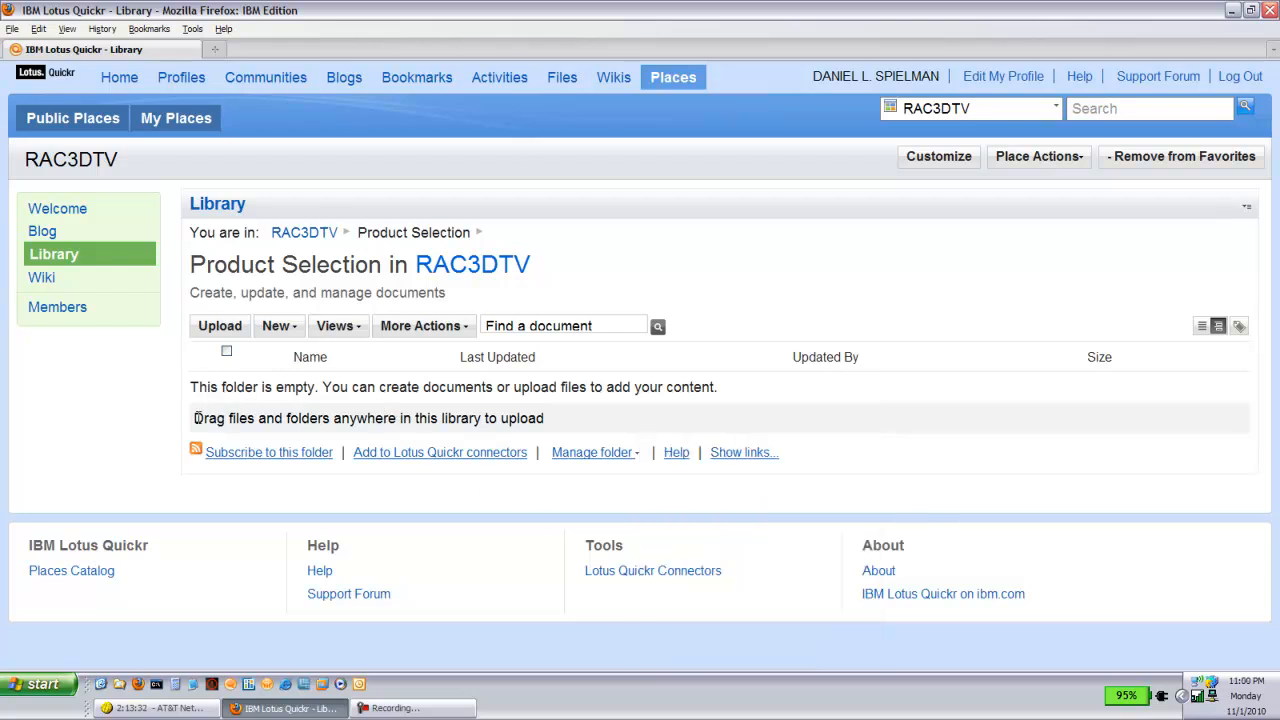
drag(193, 418, 533, 427)
click(556, 427)
Step: Upload Mitsubishi_3DTV-738.pdf from the desktop into the Product Selection folder, restoring the browser window for access and maximizing it again
click(1252, 12)
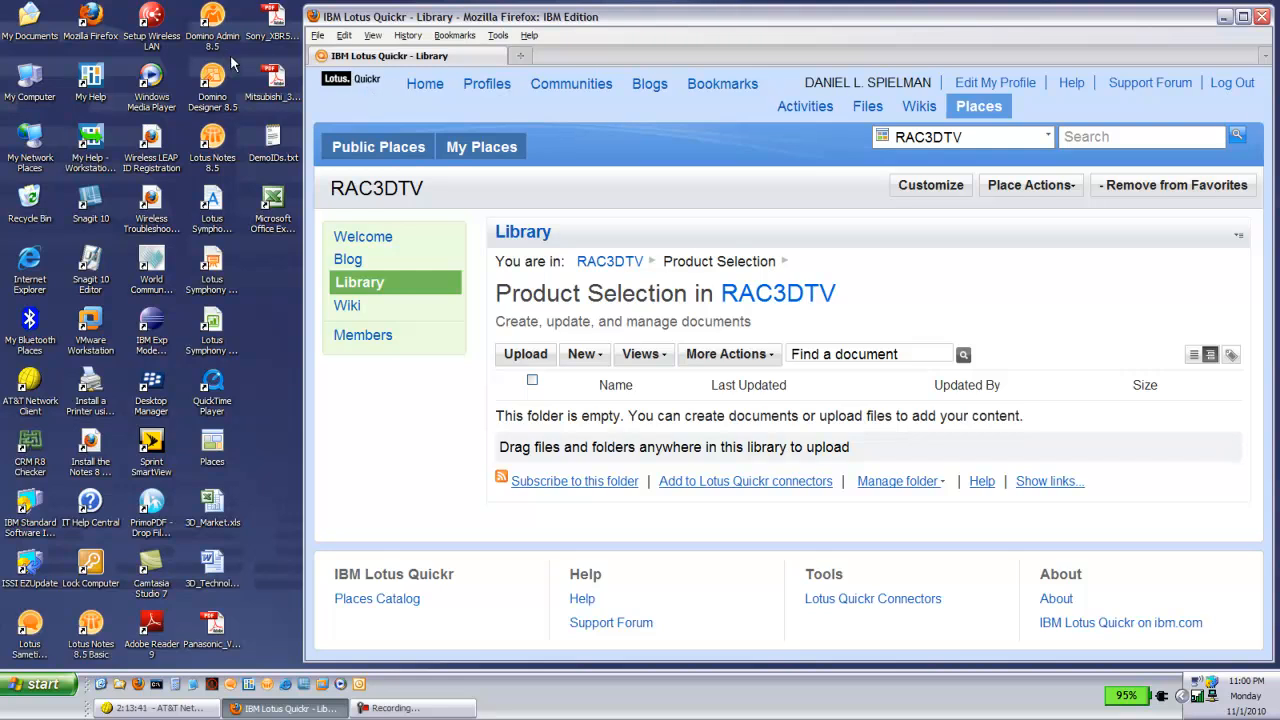
drag(527, 338, 582, 447)
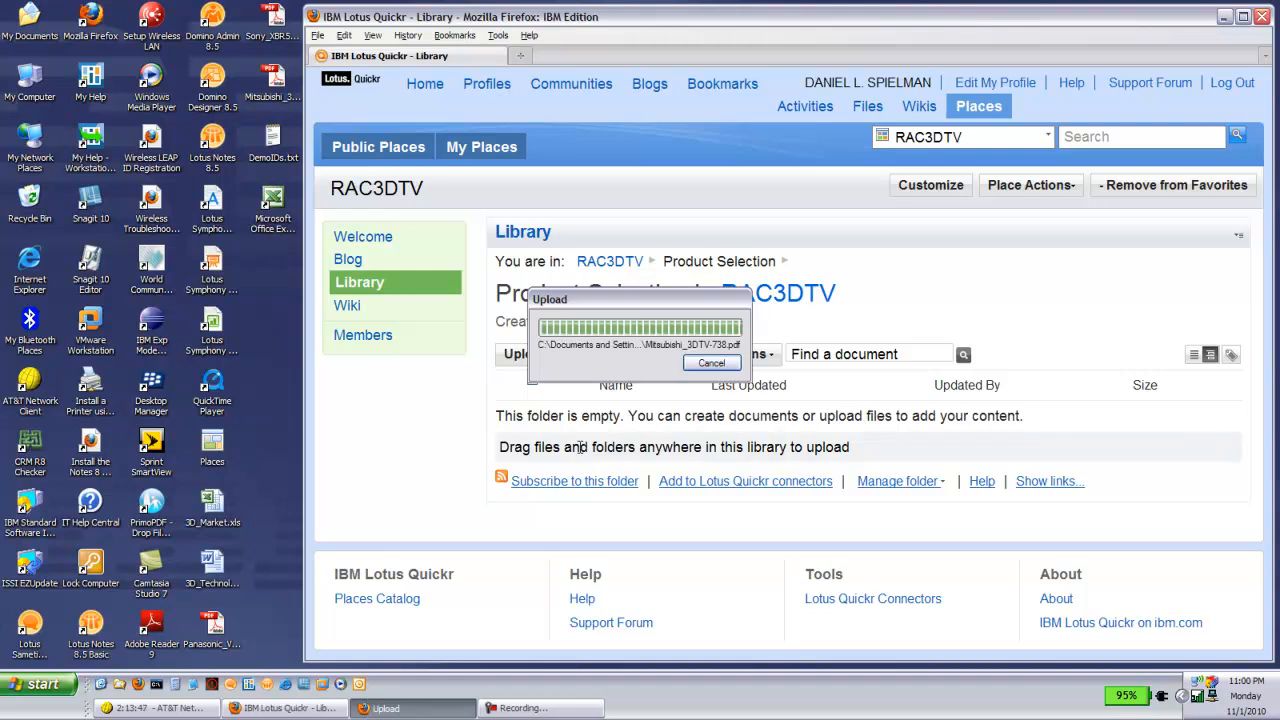
click(632, 392)
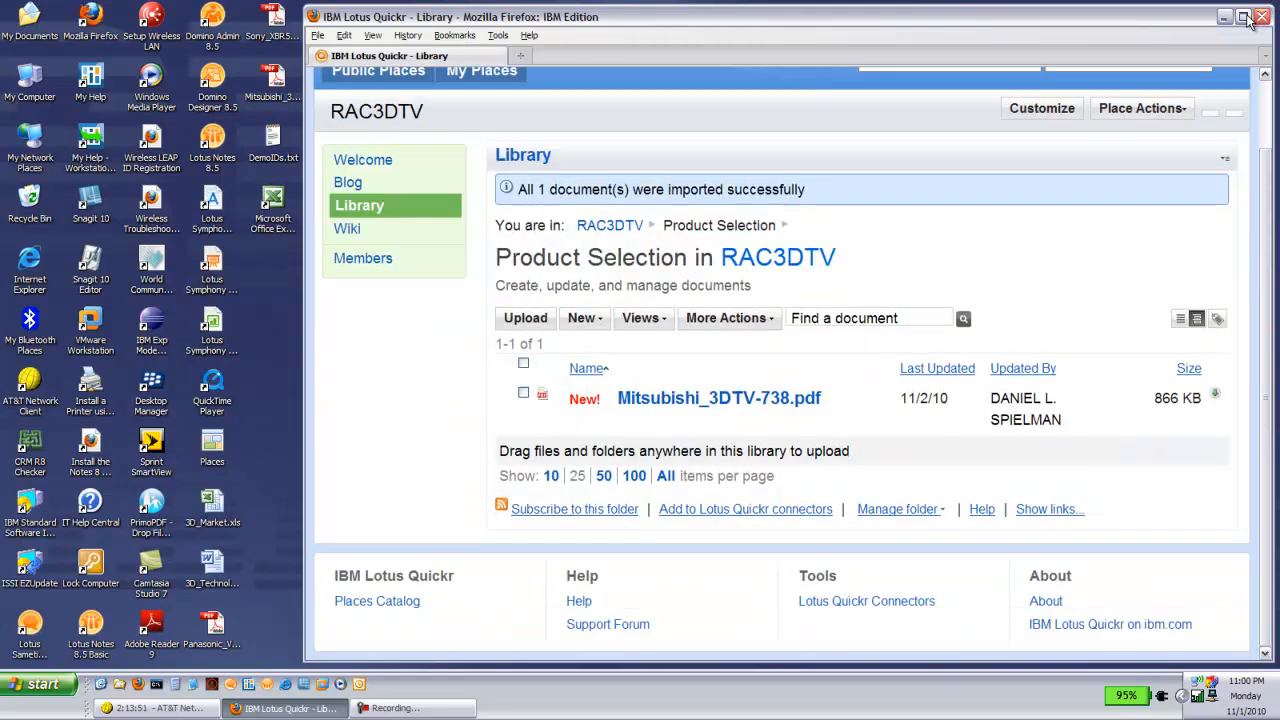
click(1245, 17)
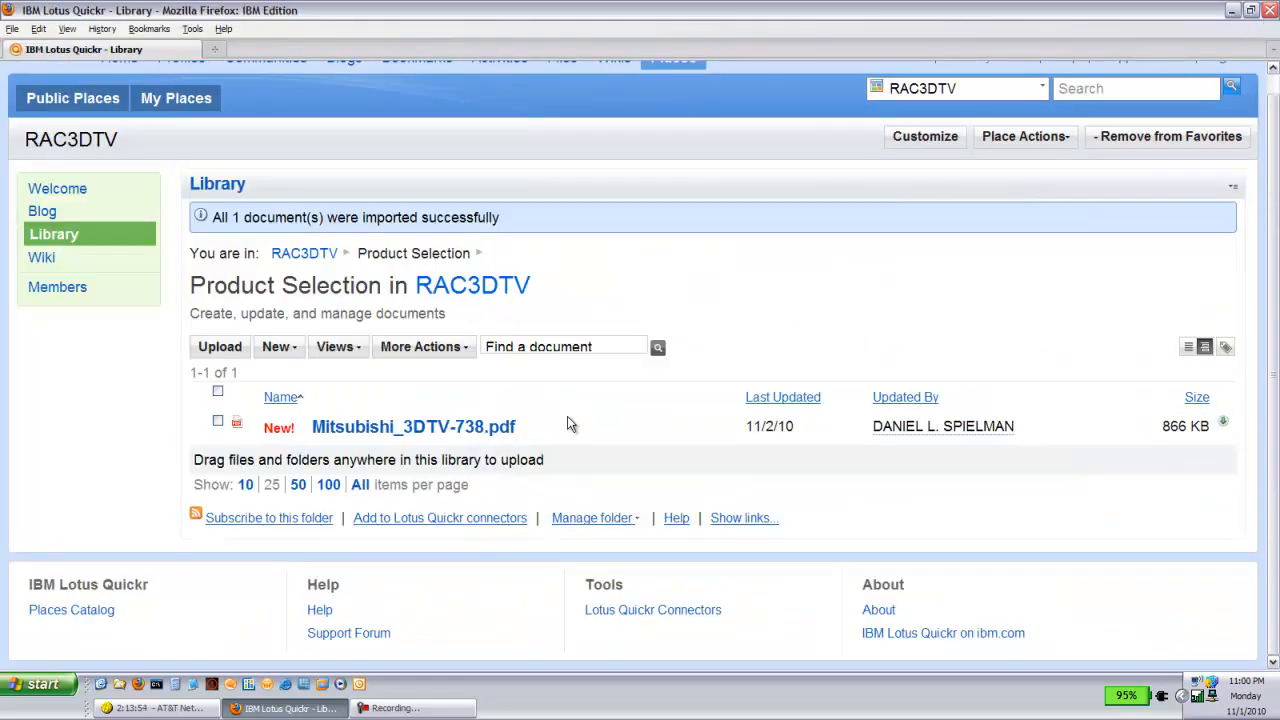
Step: Open the details page of Mitsubishi_3DTV-738.pdf and review the additional actions available for the document
mouse_move(513, 428)
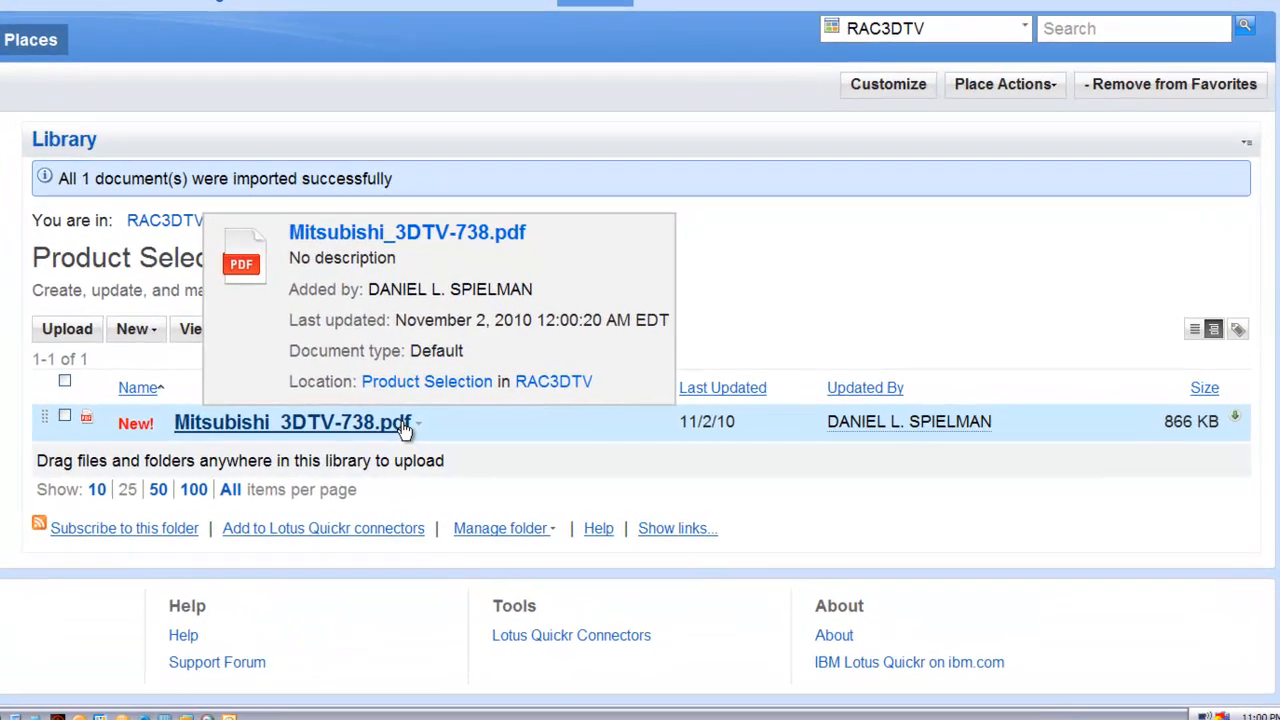
click(510, 428)
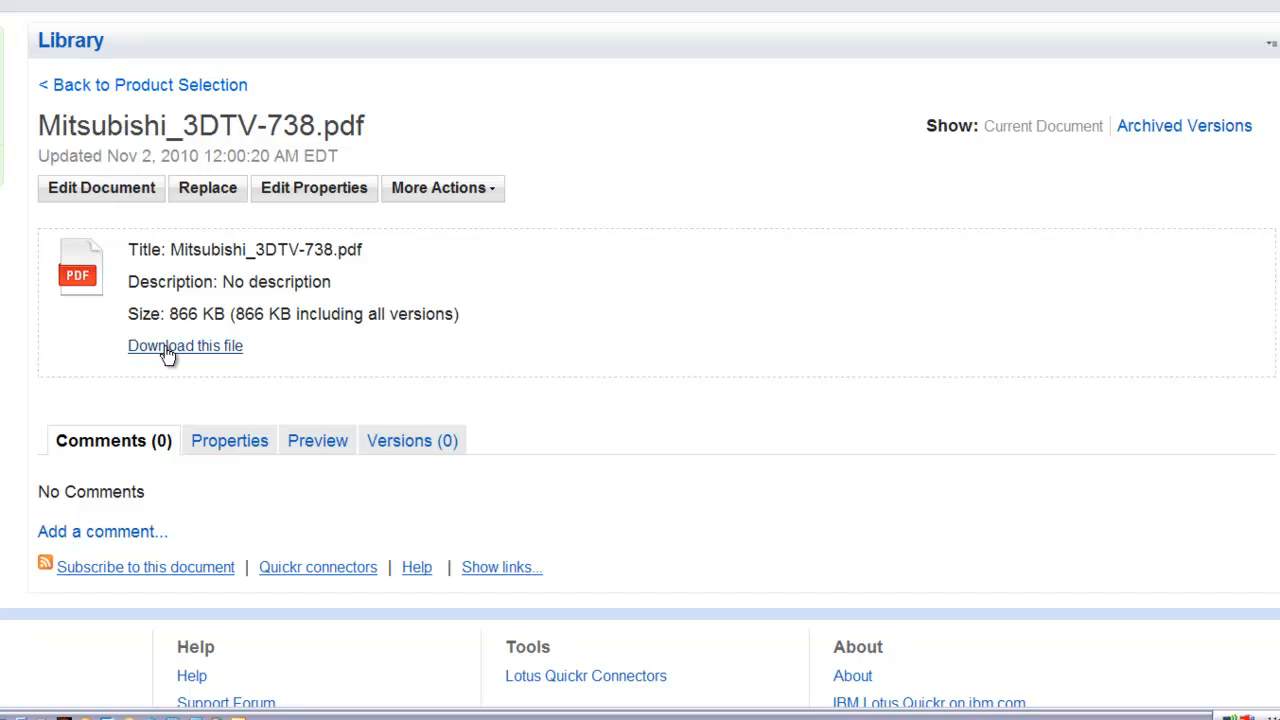
click(467, 192)
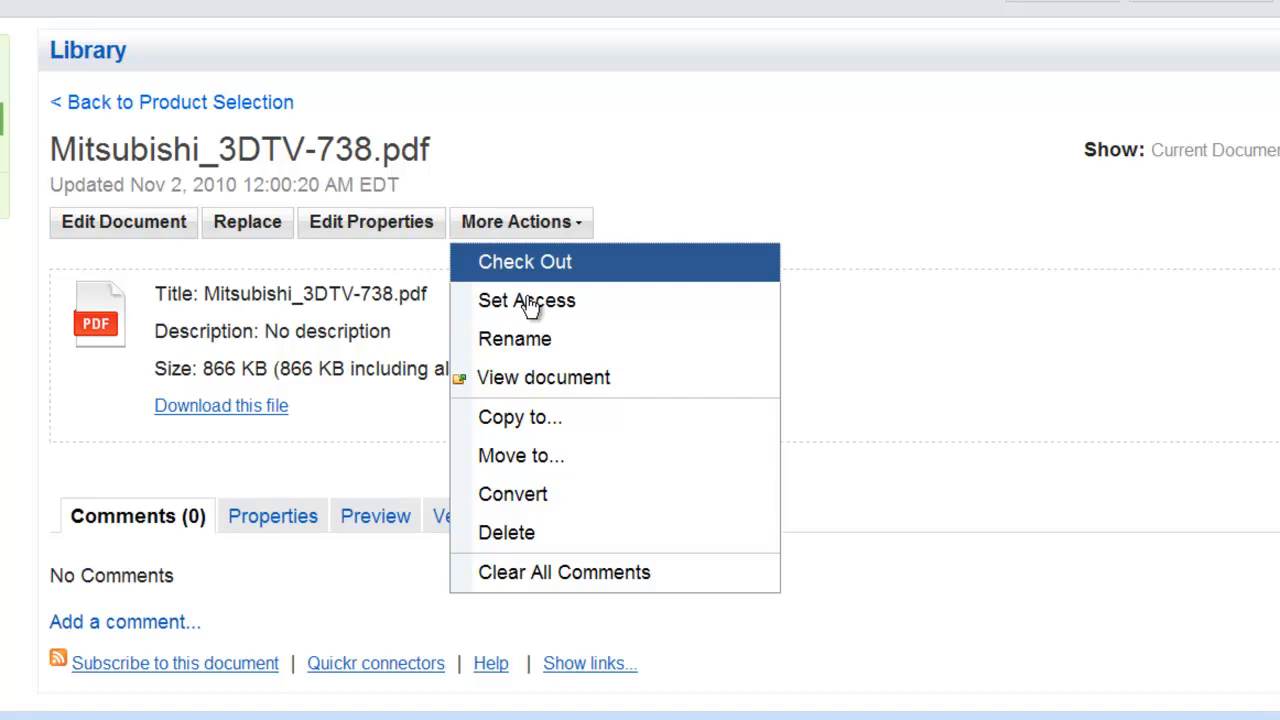
click(528, 386)
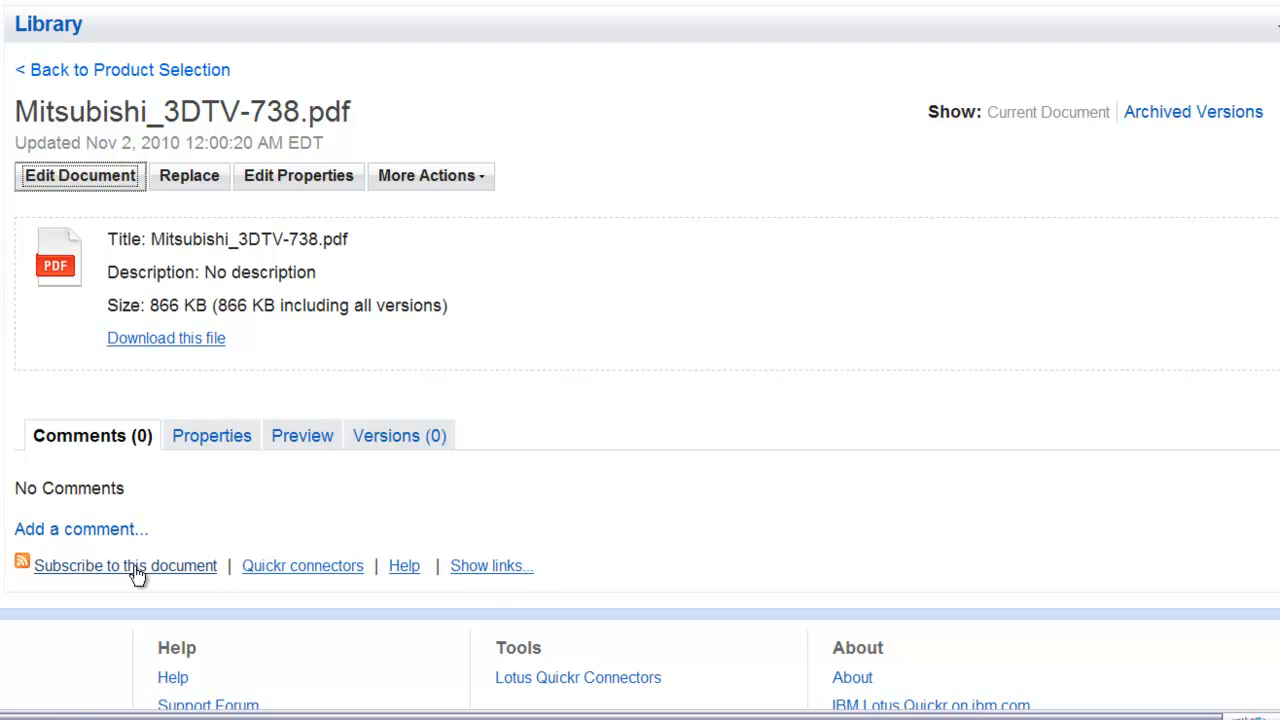
Step: Subscribe to the Mitsubishi_3DTV-738.pdf feed as a Live Bookmark in the Bookmarks Toolbar folder and close the feed page
click(137, 566)
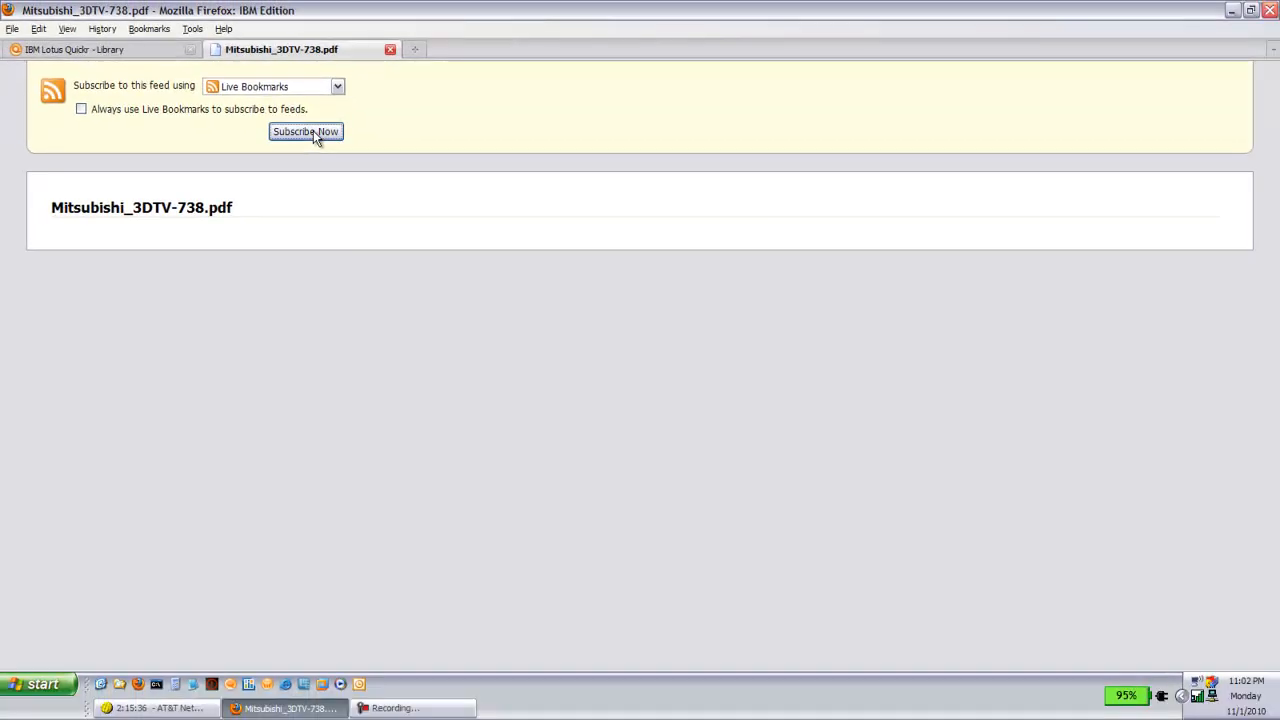
click(313, 131)
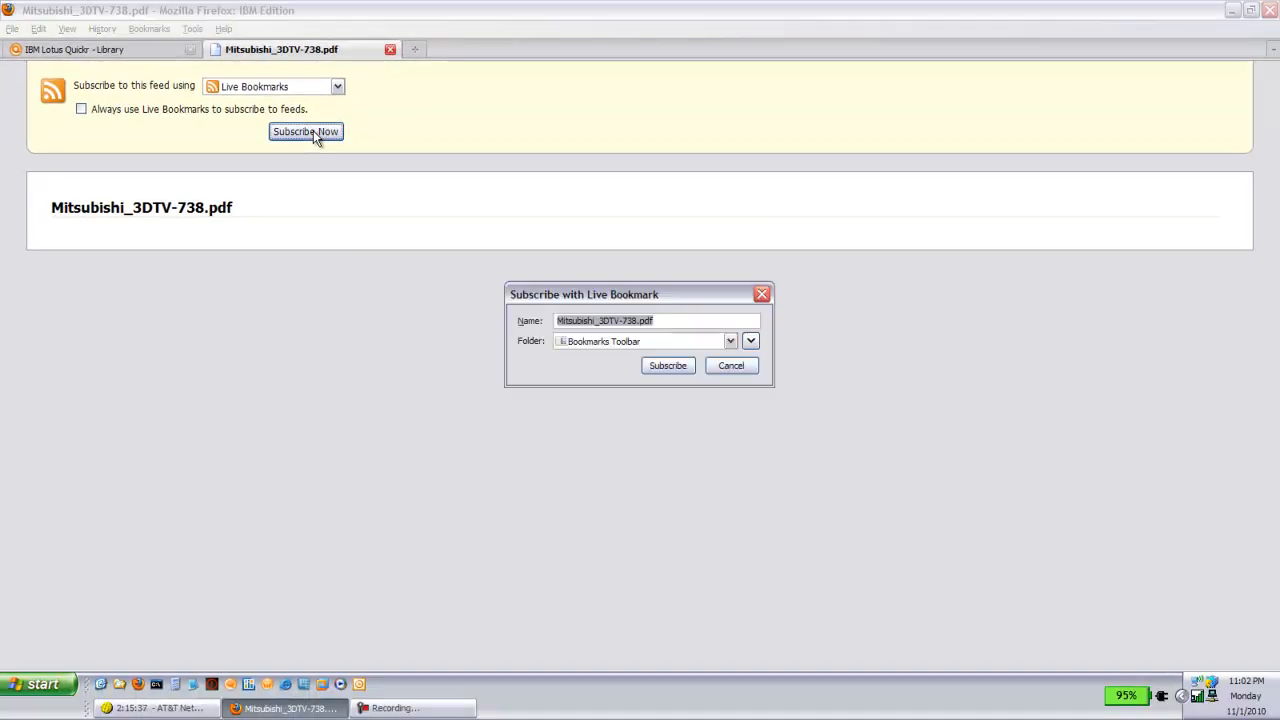
click(668, 366)
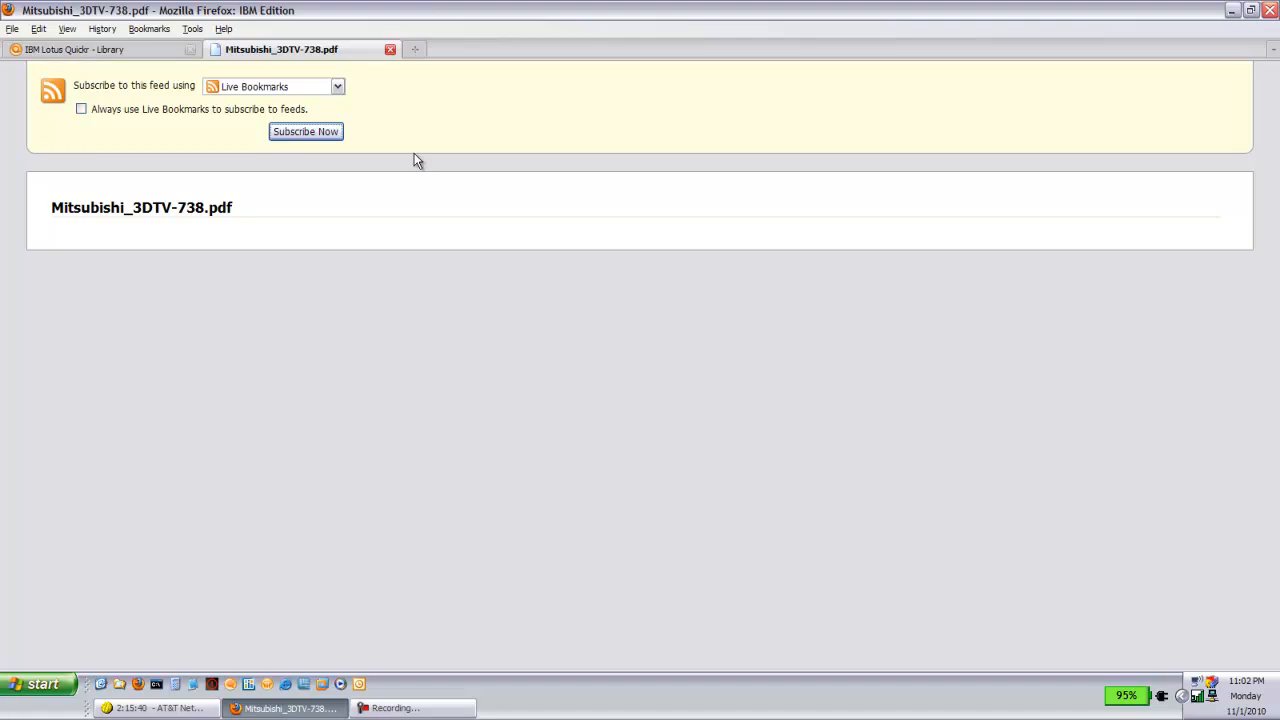
click(390, 49)
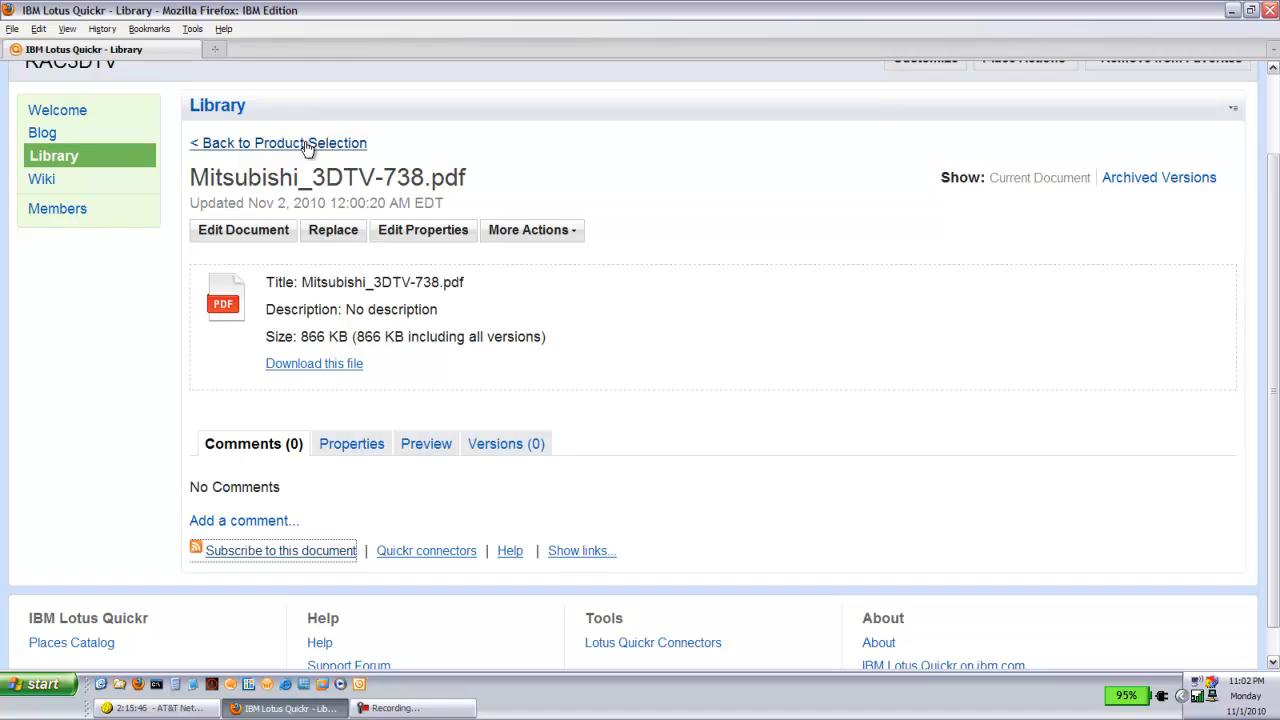
Step: Start a file upload in the library's Market Analysis folder and choose 3D_Market.xls from the desktop
click(73, 158)
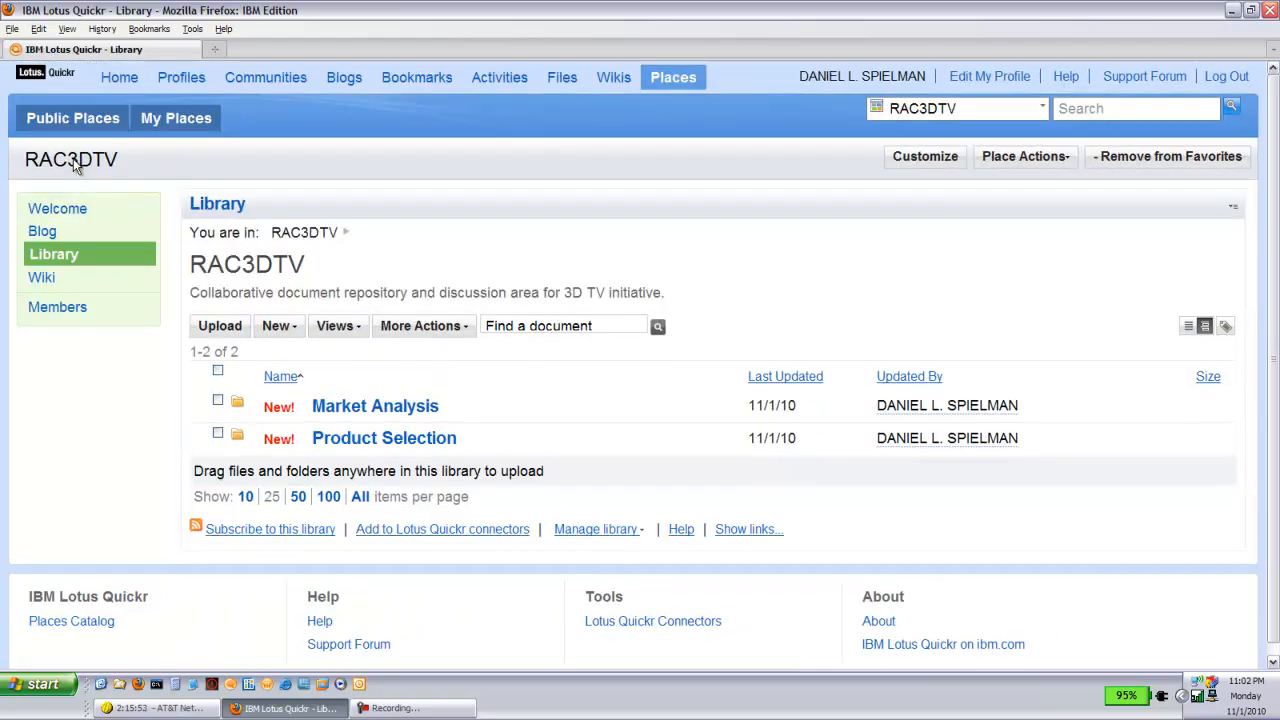
click(360, 412)
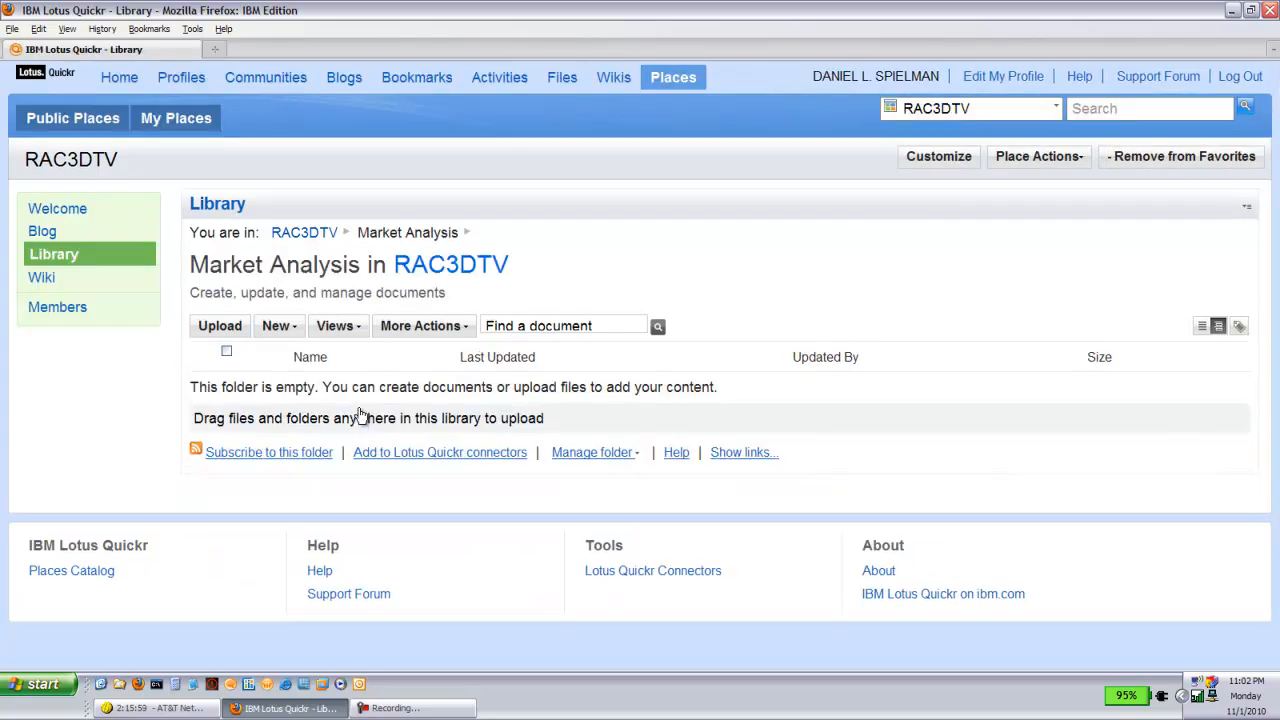
click(220, 328)
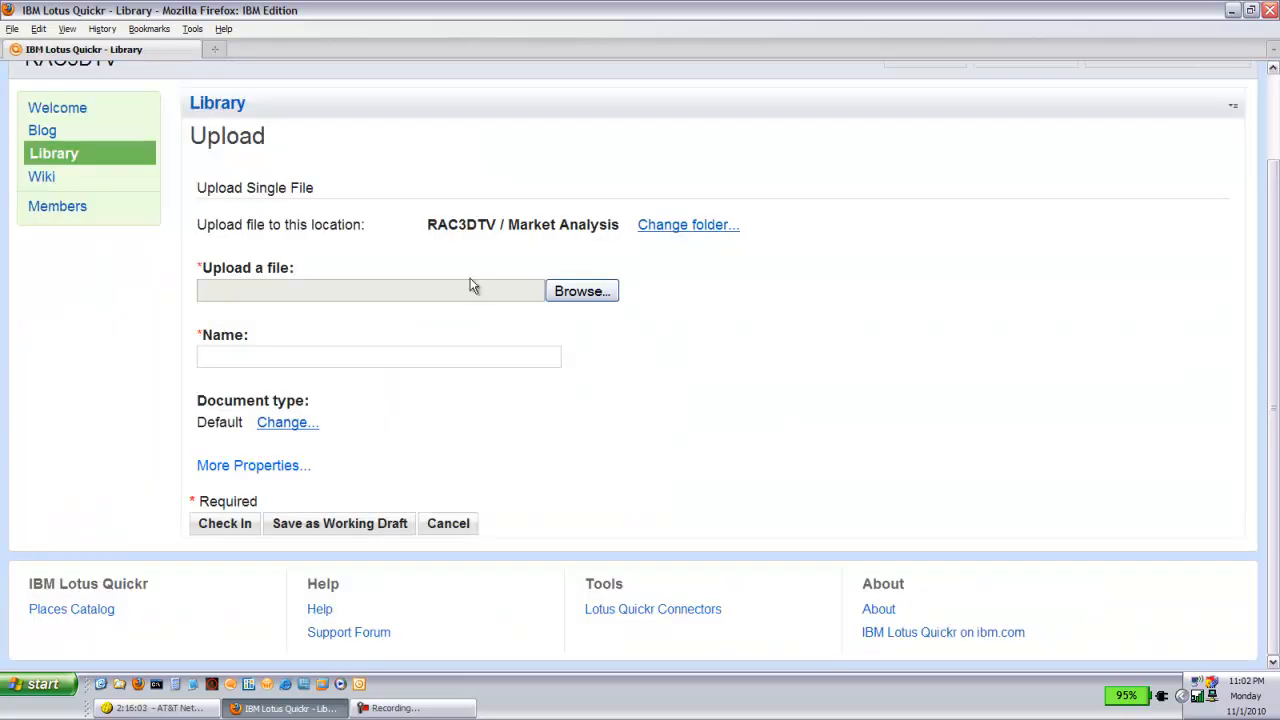
click(590, 291)
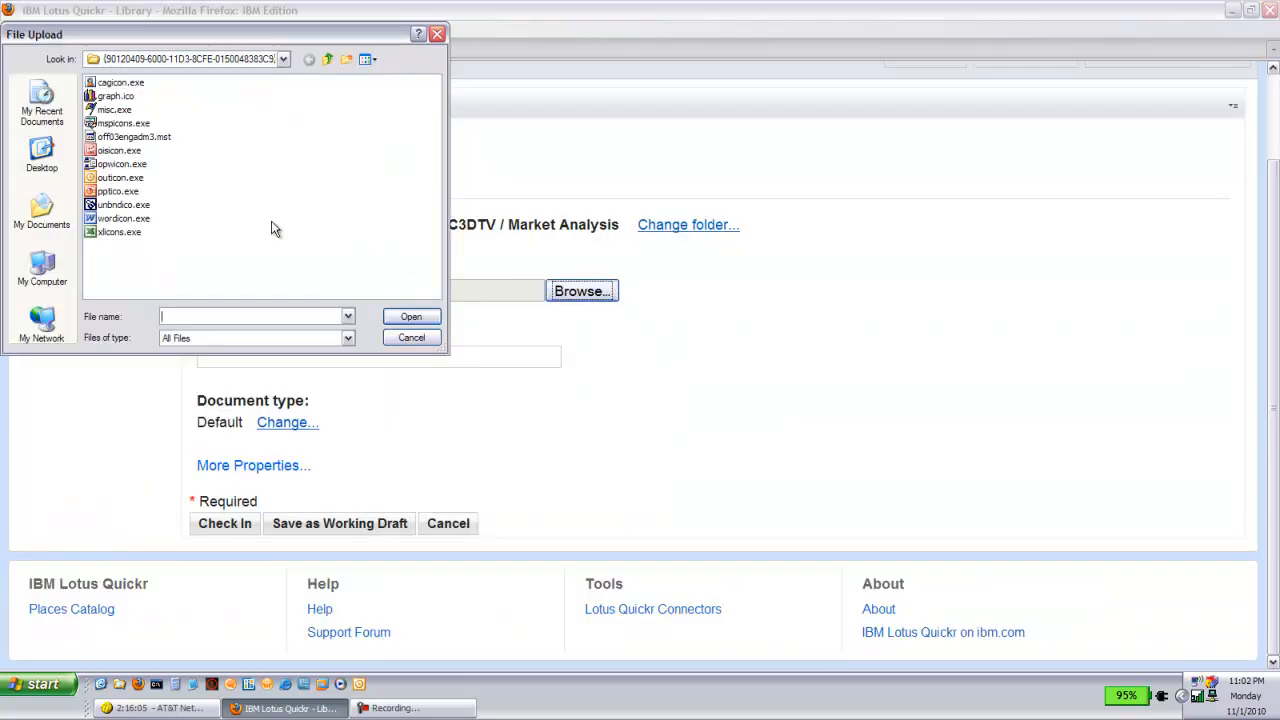
click(44, 165)
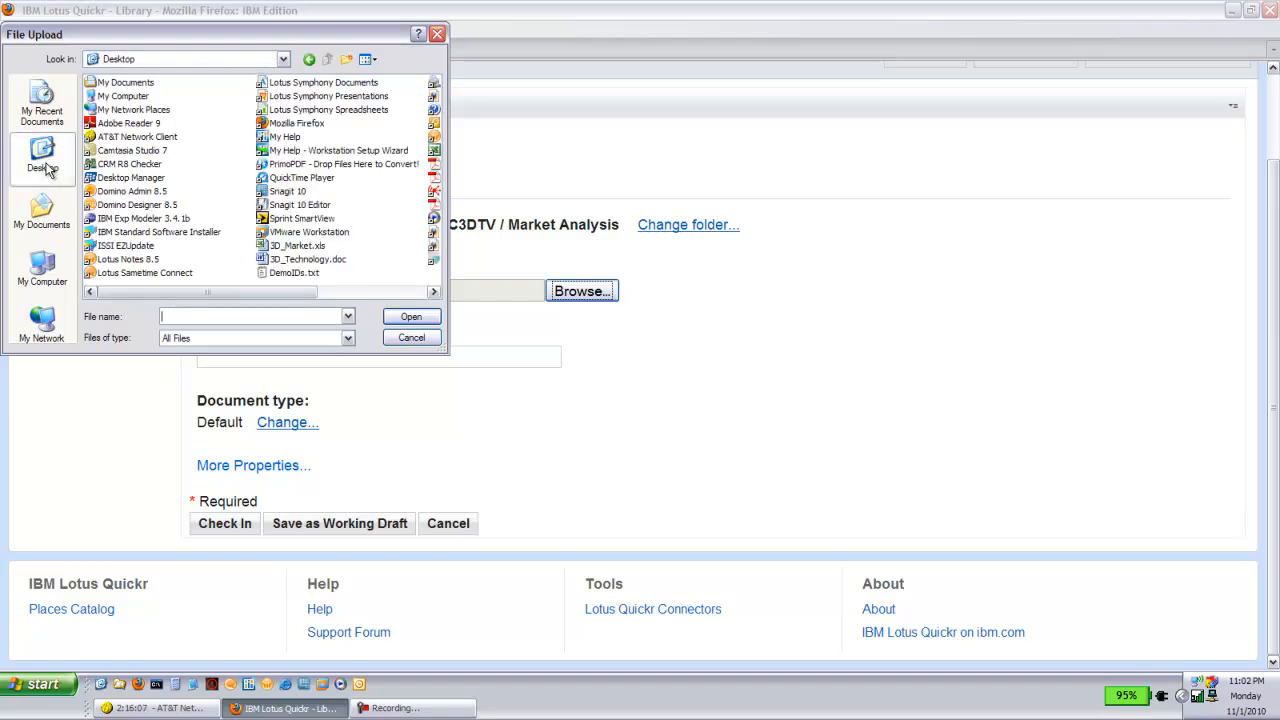
click(292, 246)
click(420, 317)
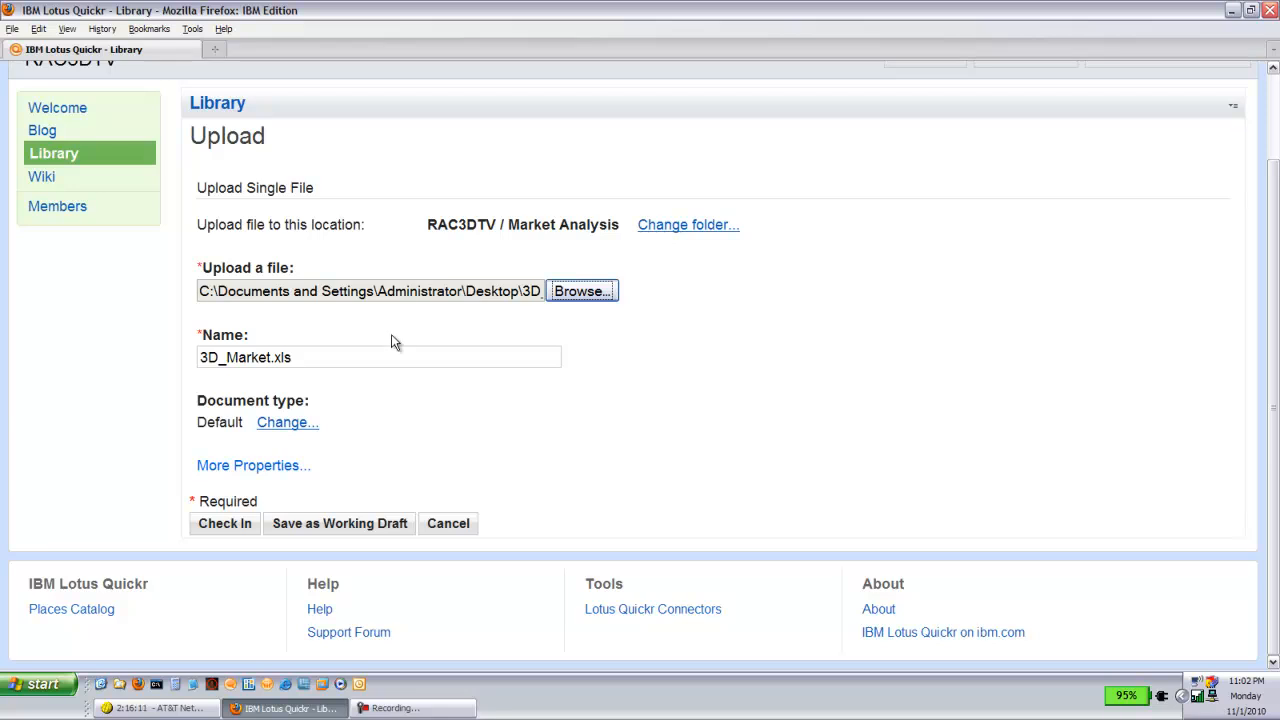
Step: Set the upload's document type to Workflow Example and submit 3D_Market.xls for approval
click(290, 426)
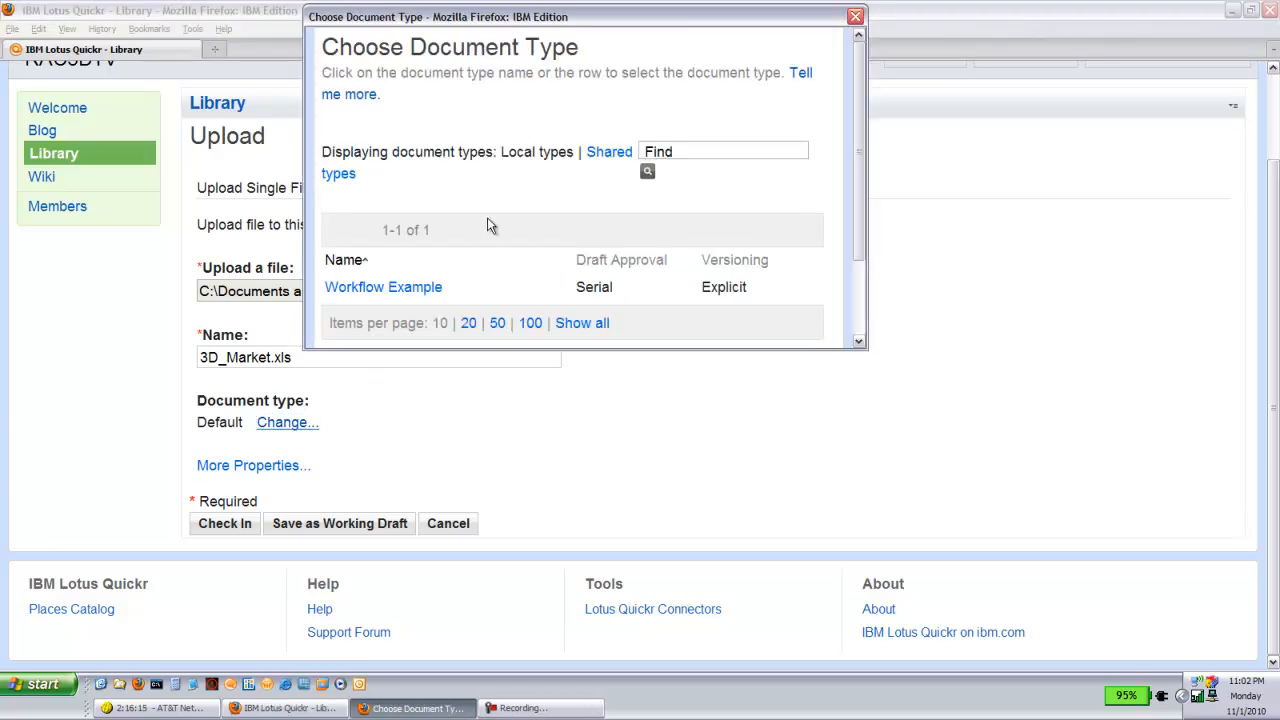
click(420, 289)
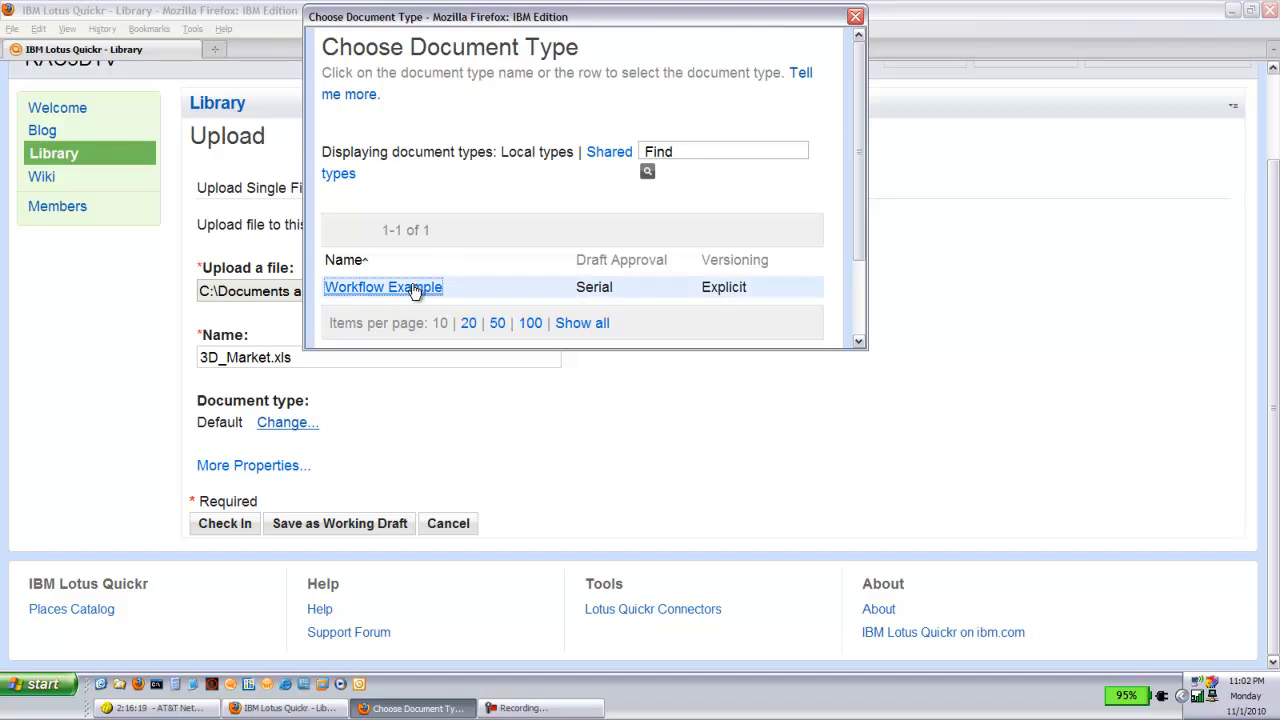
scroll(840, 281, down, 2)
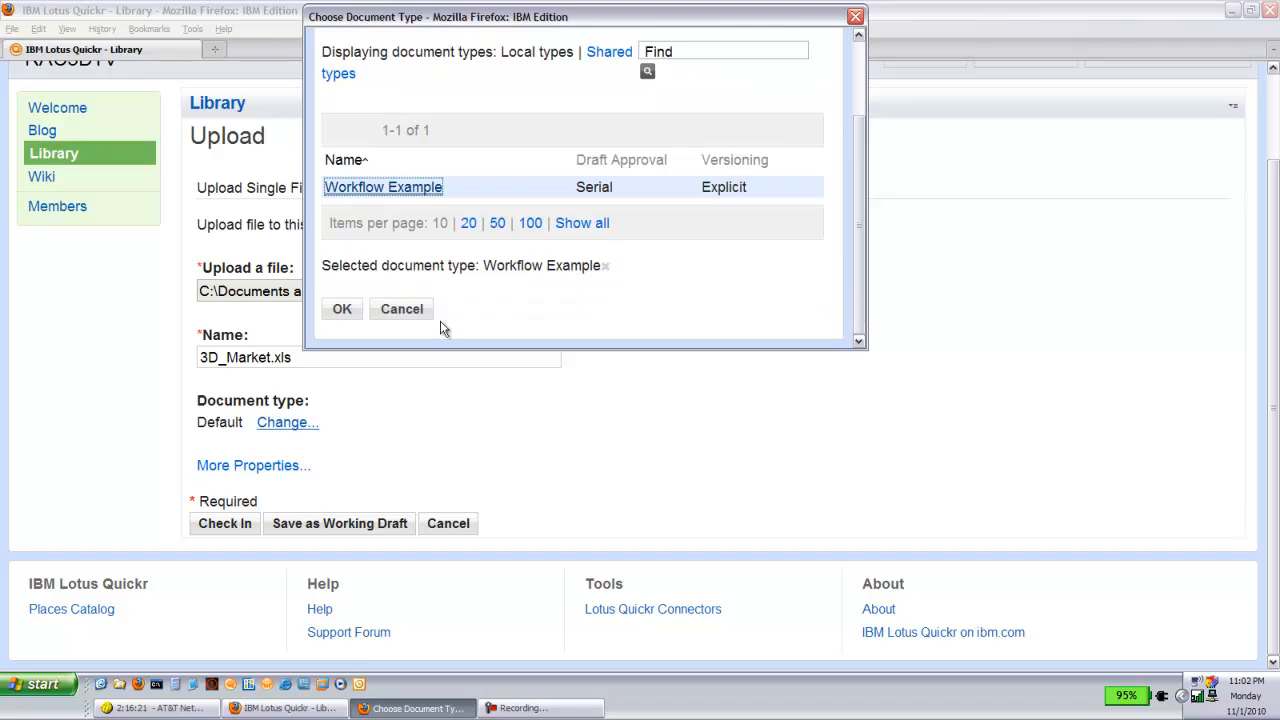
click(340, 309)
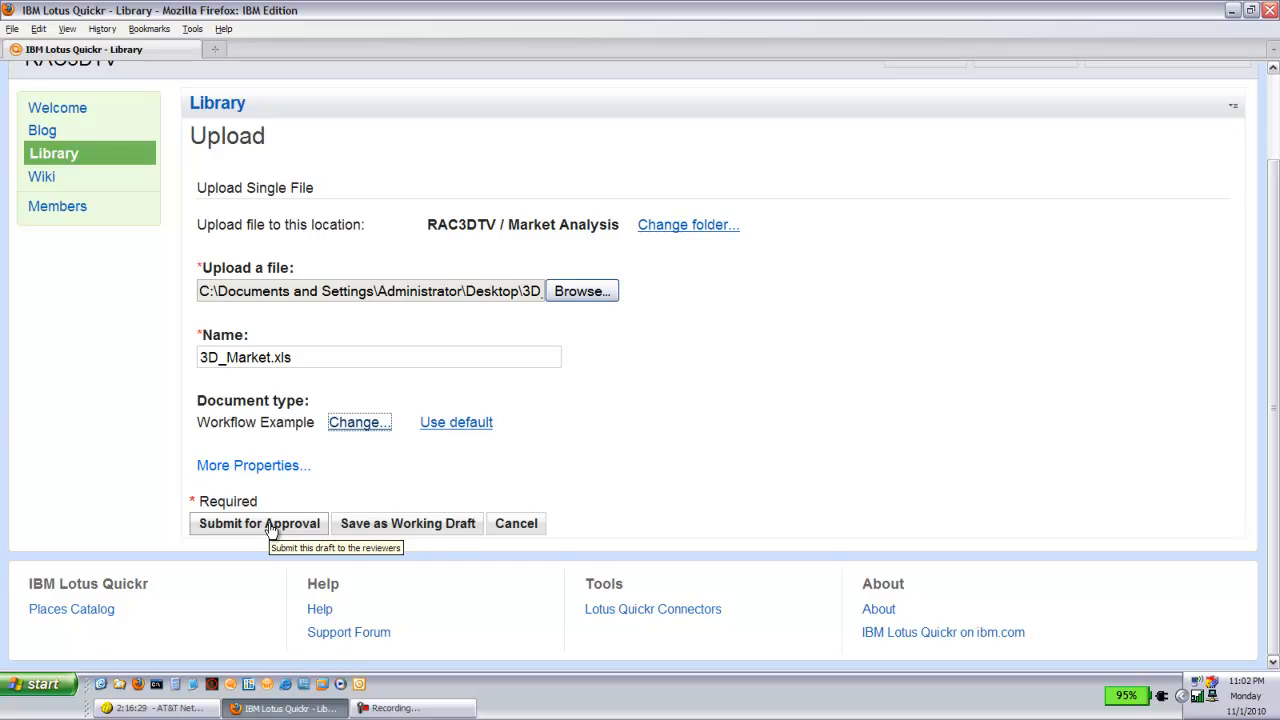
click(270, 530)
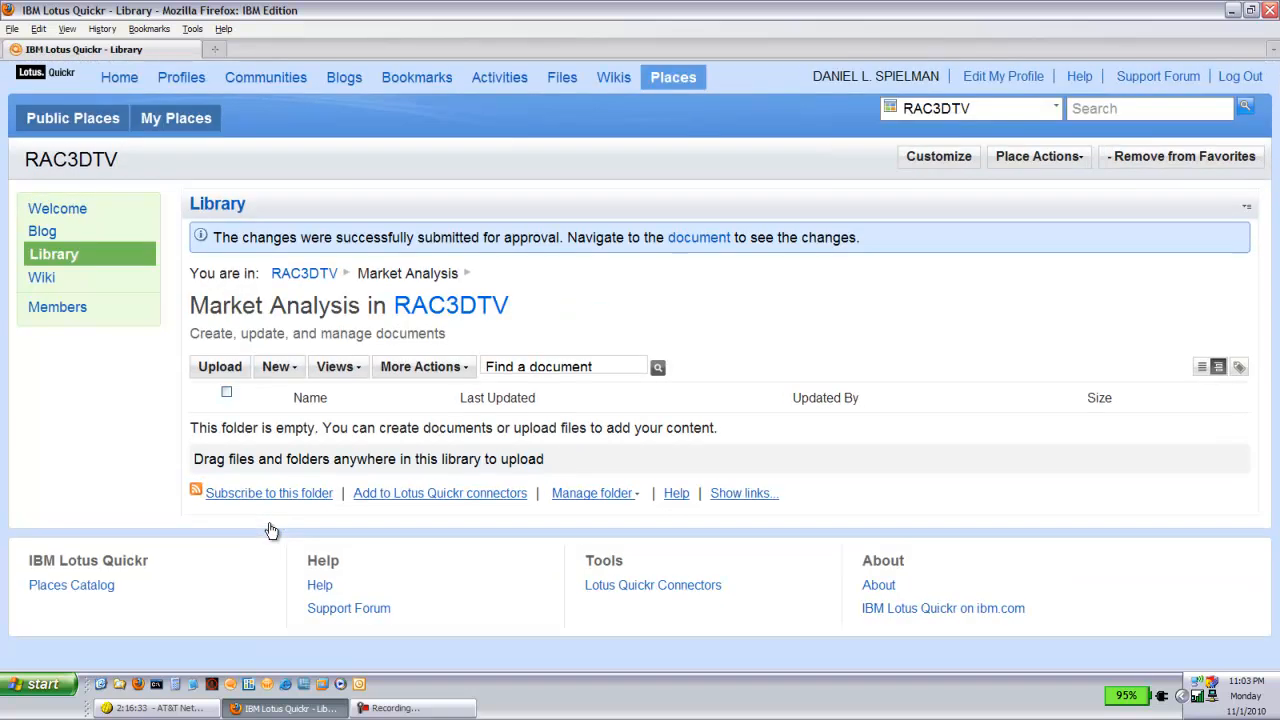
Step: Approve the 3D_Market.xls draft from the Drafts to Approve view
click(357, 368)
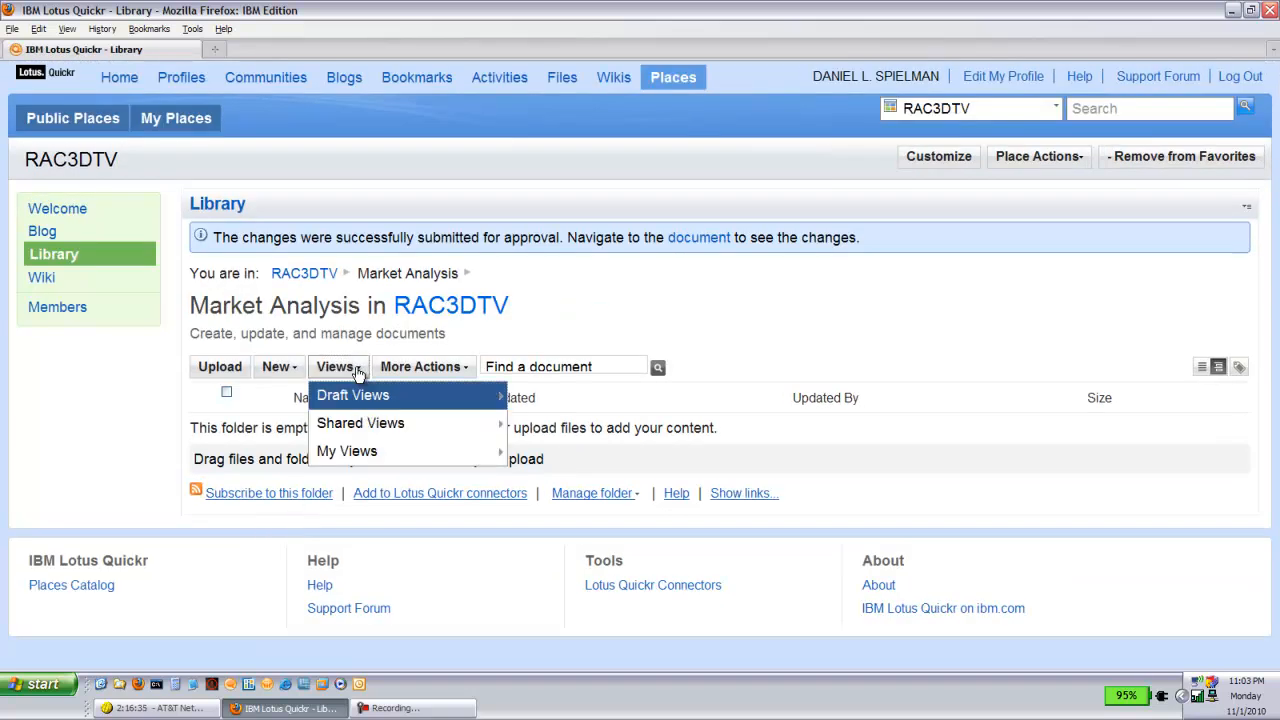
mouse_move(357, 408)
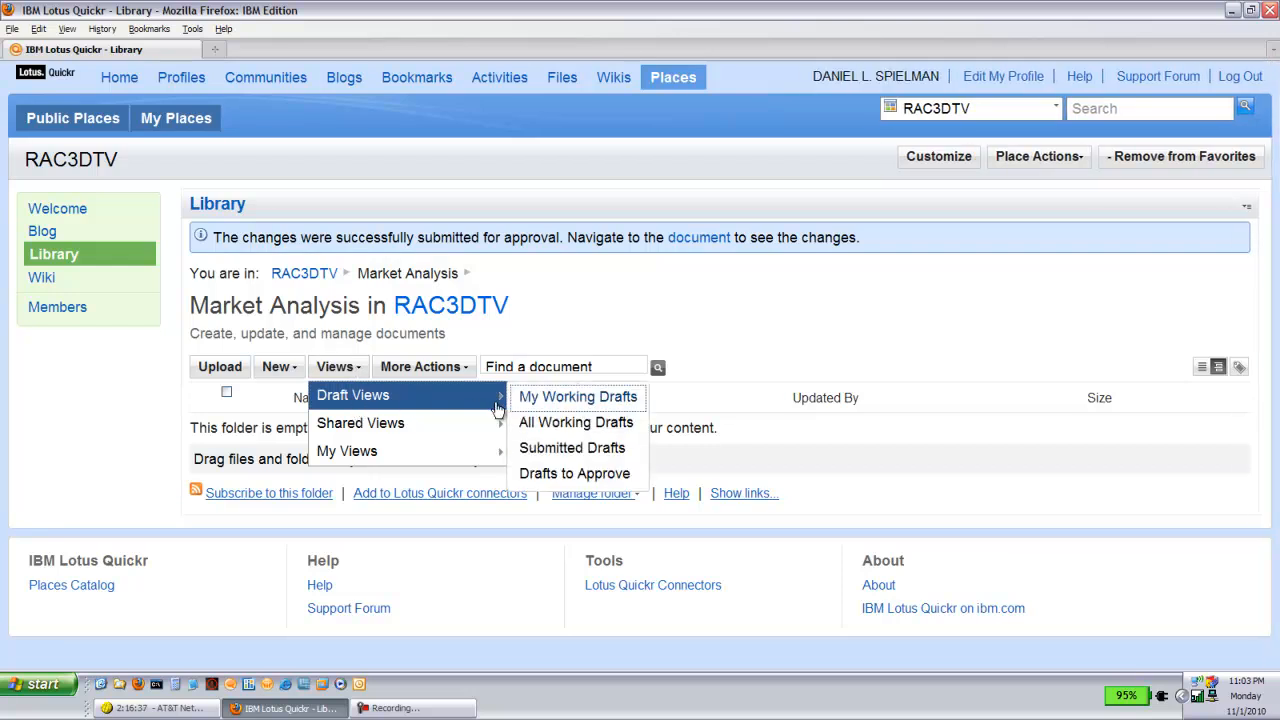
click(537, 475)
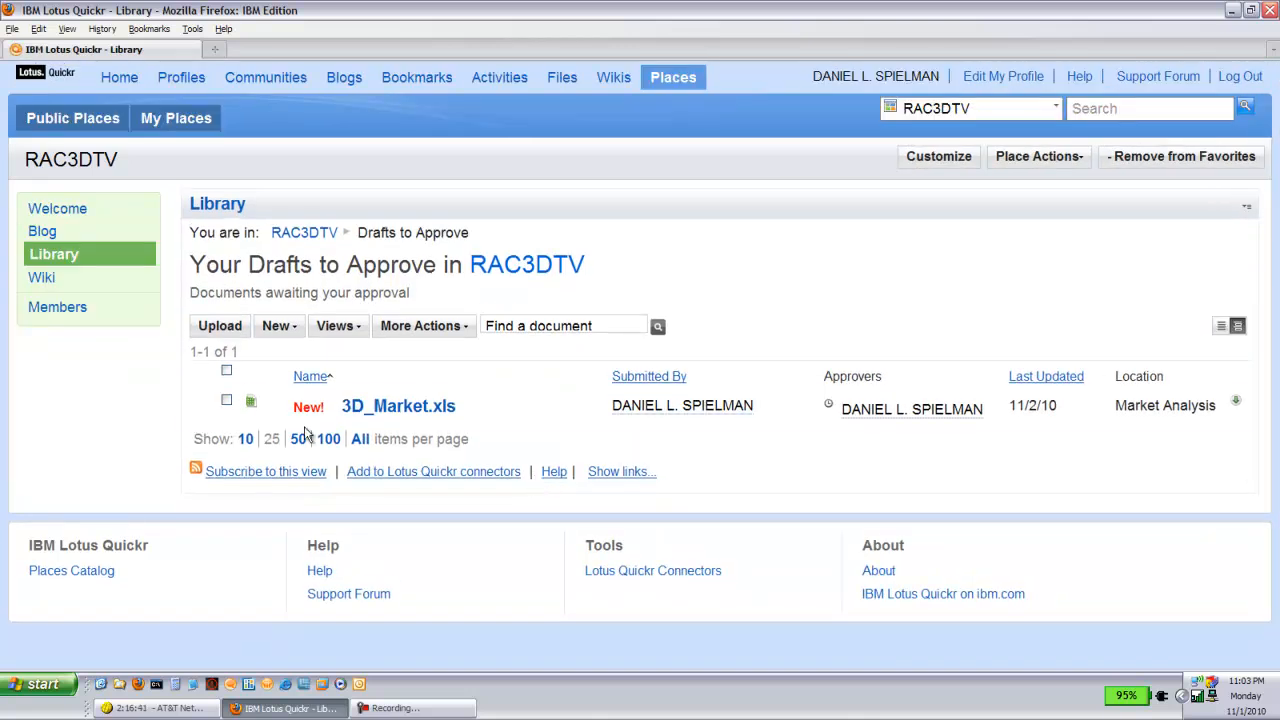
click(226, 401)
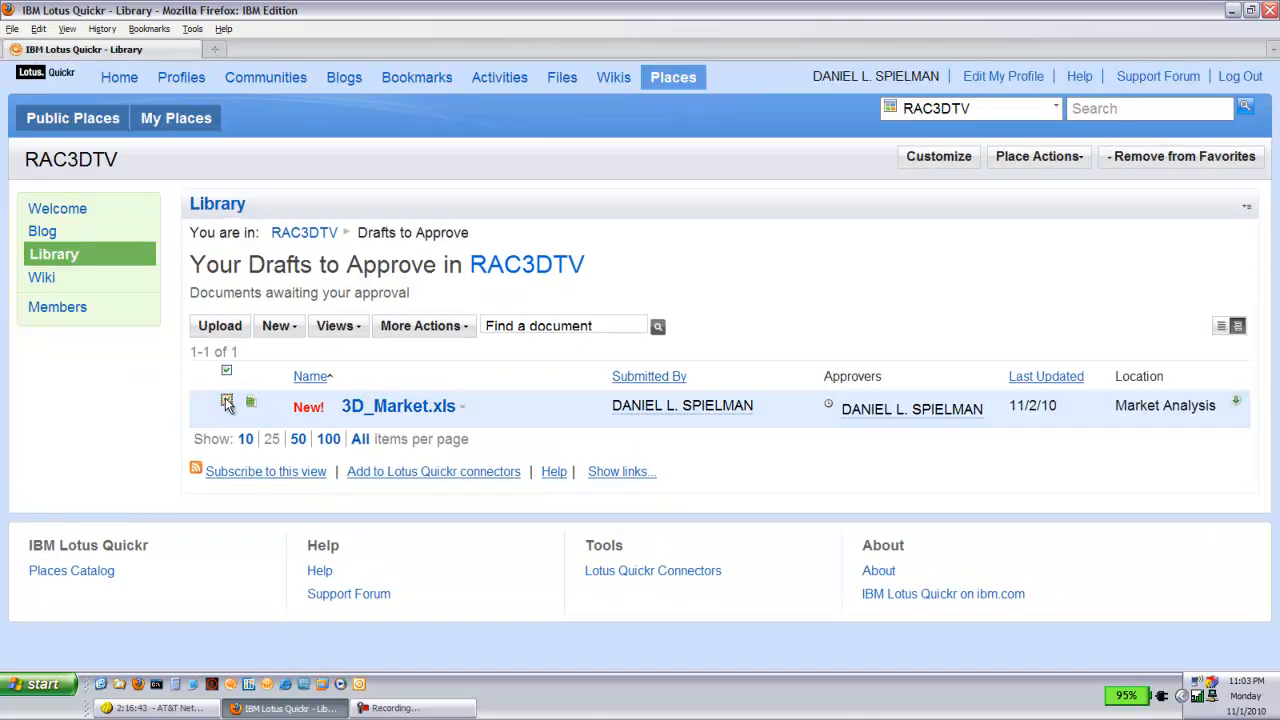
click(458, 328)
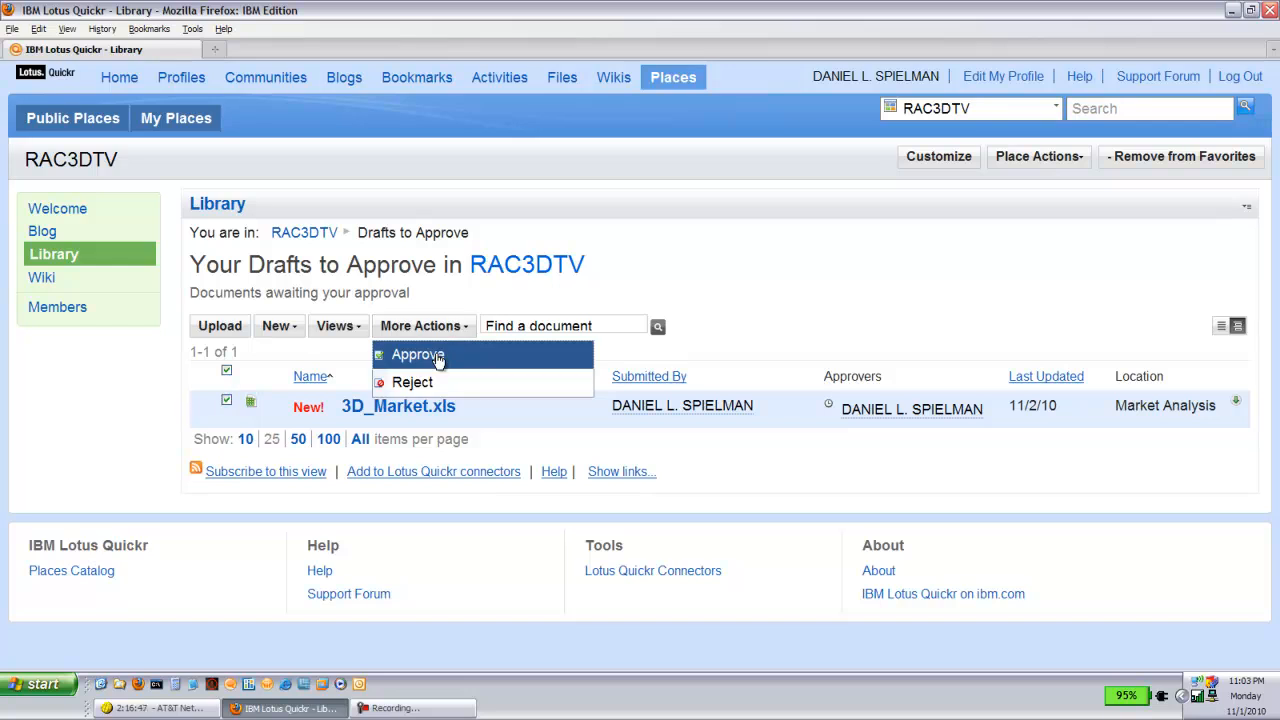
click(437, 357)
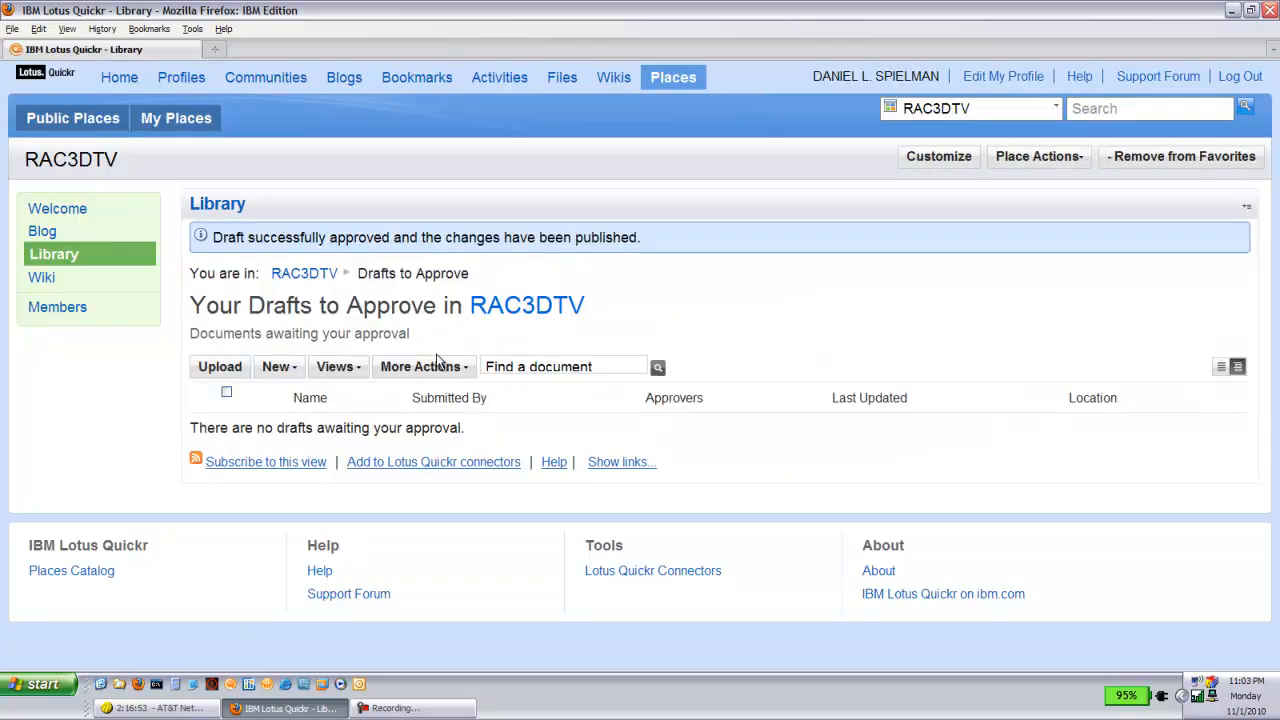
Step: Switch the library to the shared All Documents view and open the details of 3D_Market.xls
click(354, 370)
mouse_move(357, 400)
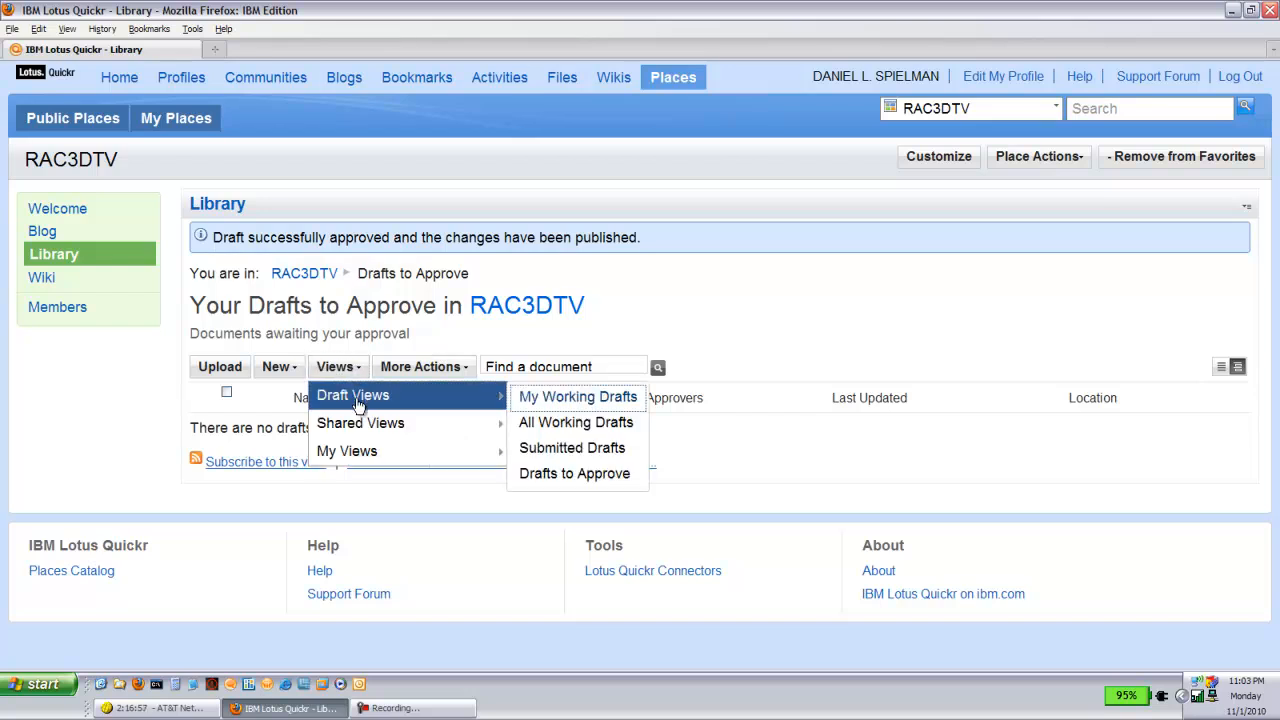
mouse_move(494, 428)
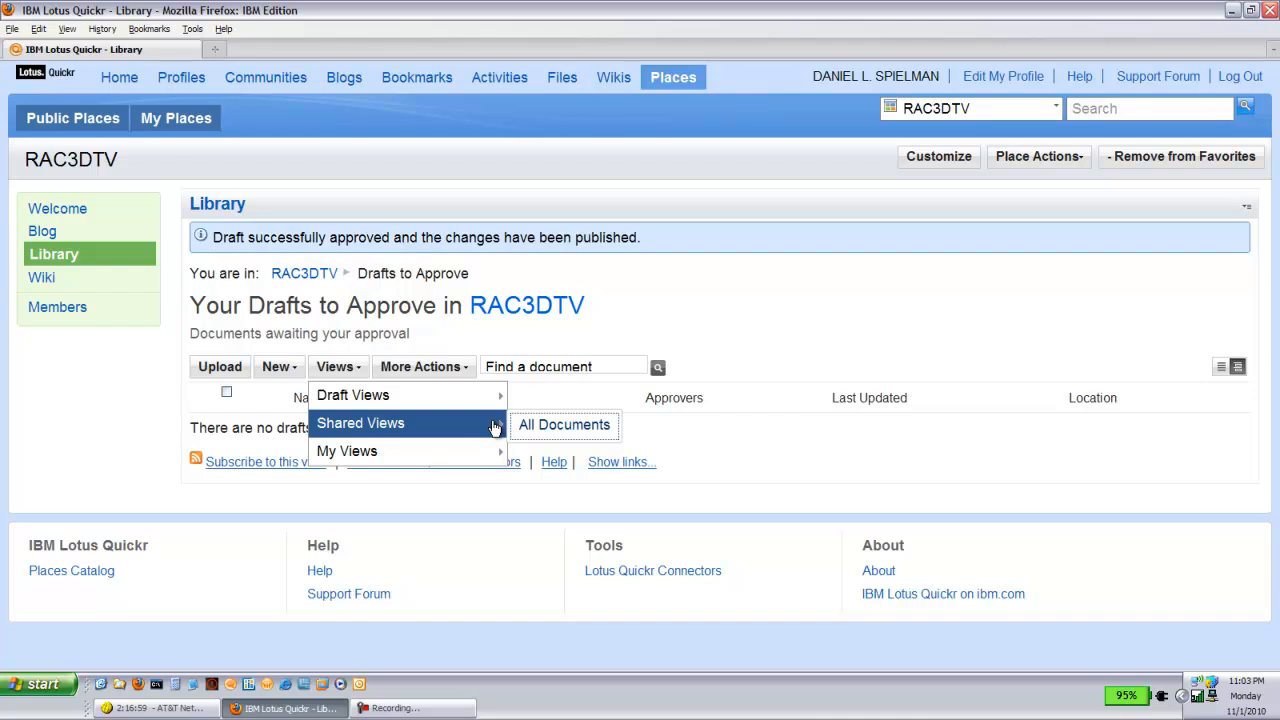
click(536, 434)
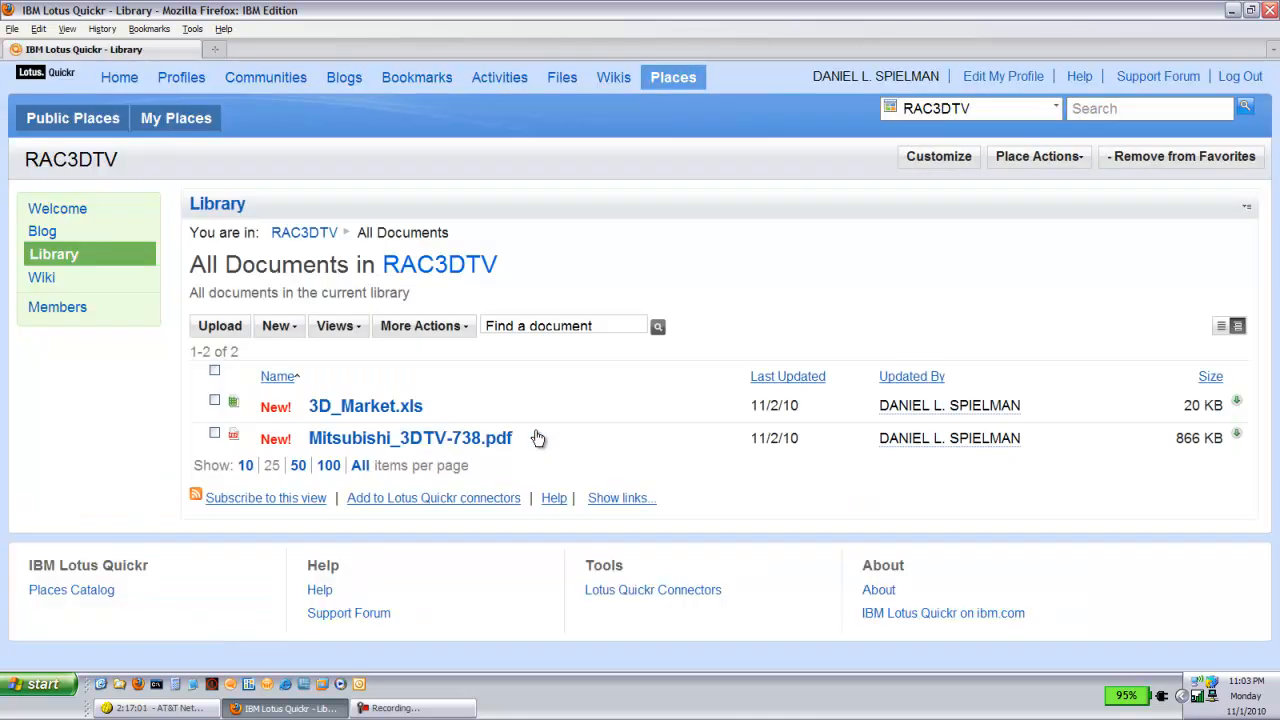
click(383, 410)
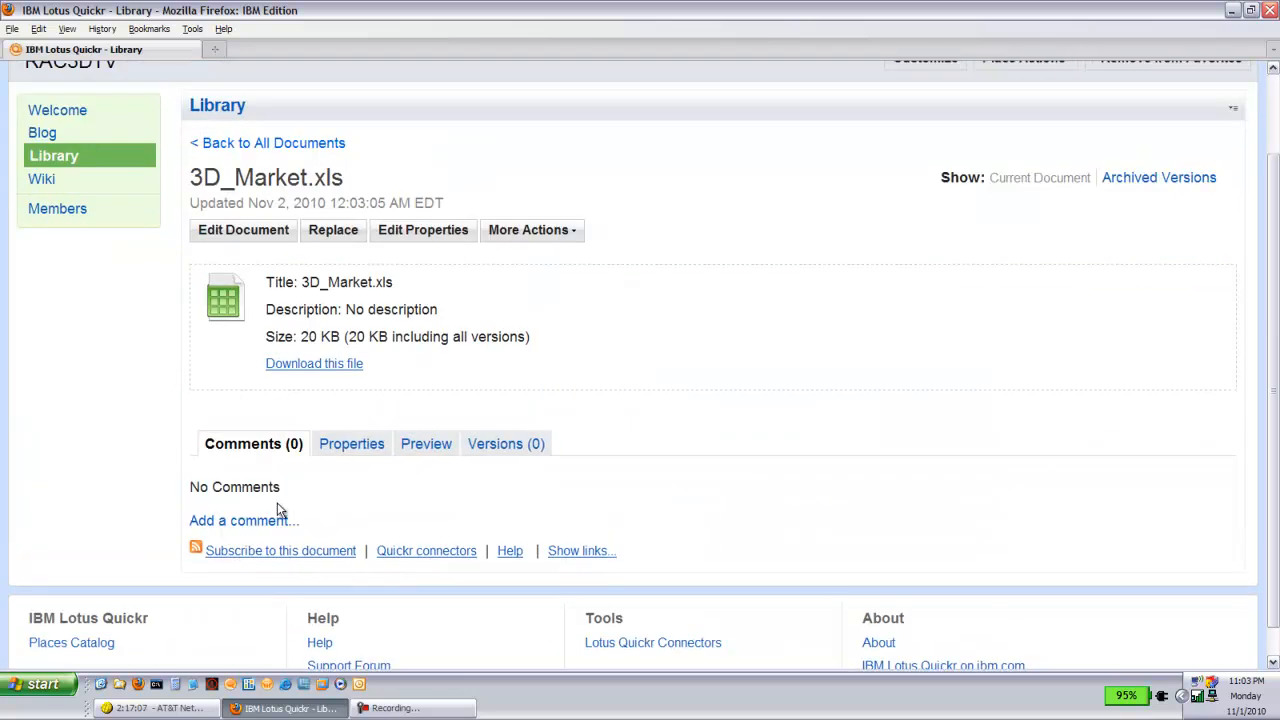
Step: Preview the contents of 3D_Market.xls from the 3D Display Forecast table through 3D Movie Releases
click(427, 451)
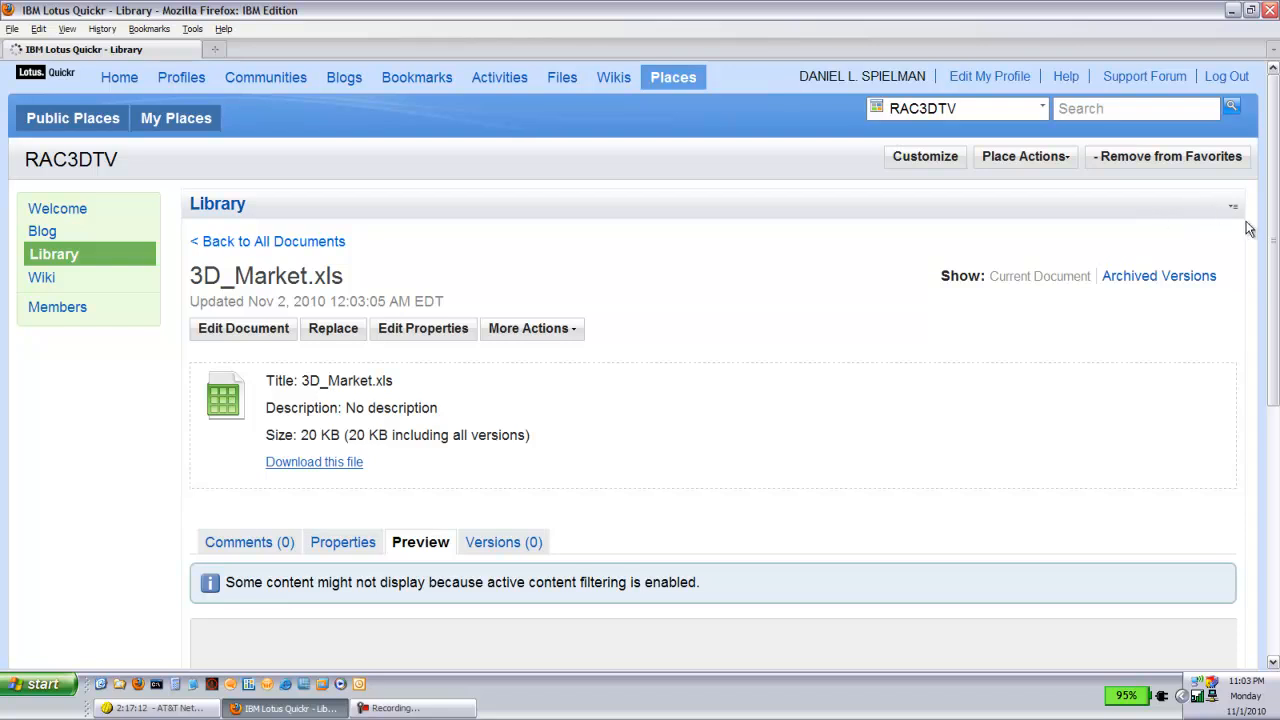
drag(1272, 232, 1250, 453)
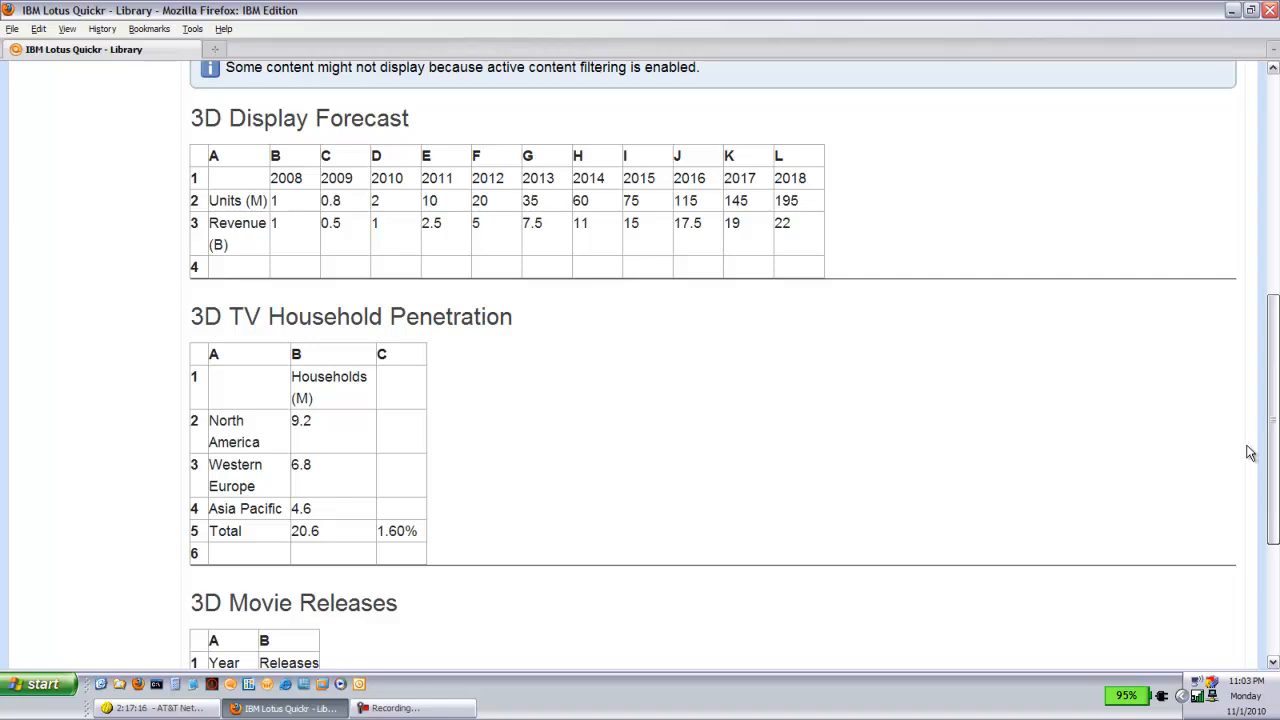
scroll(1249, 453, down, 3)
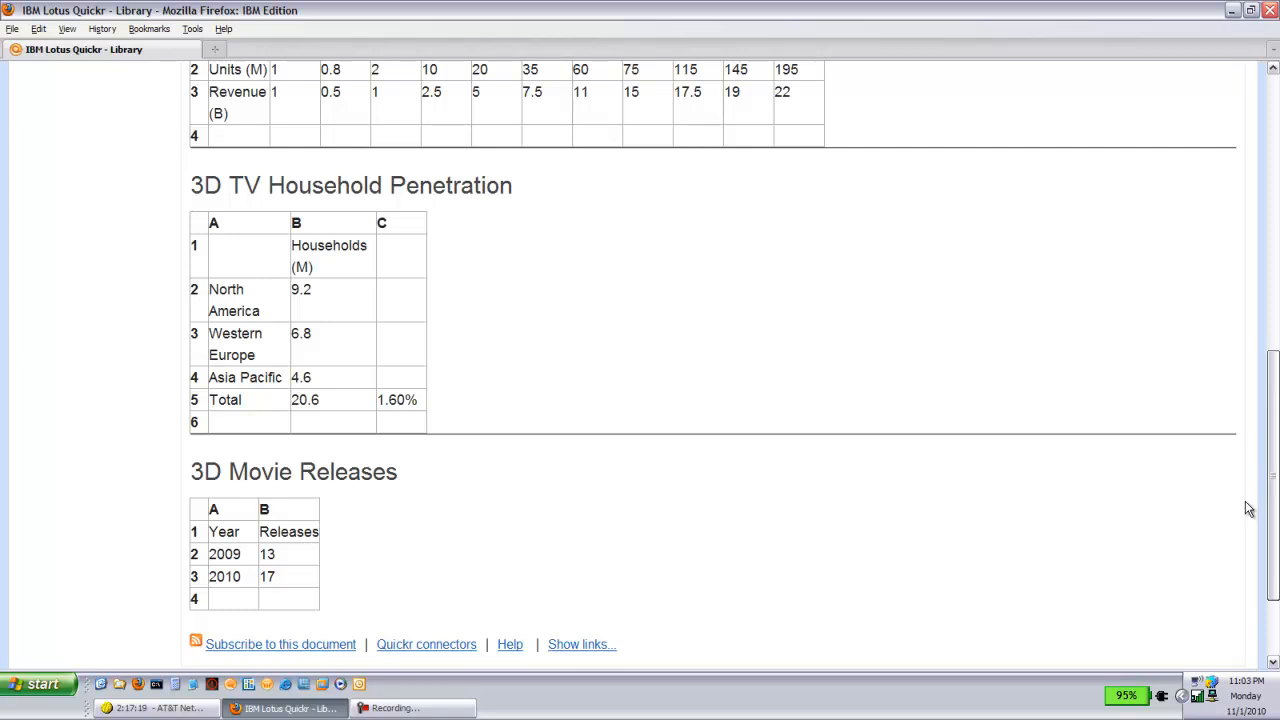
key(Home)
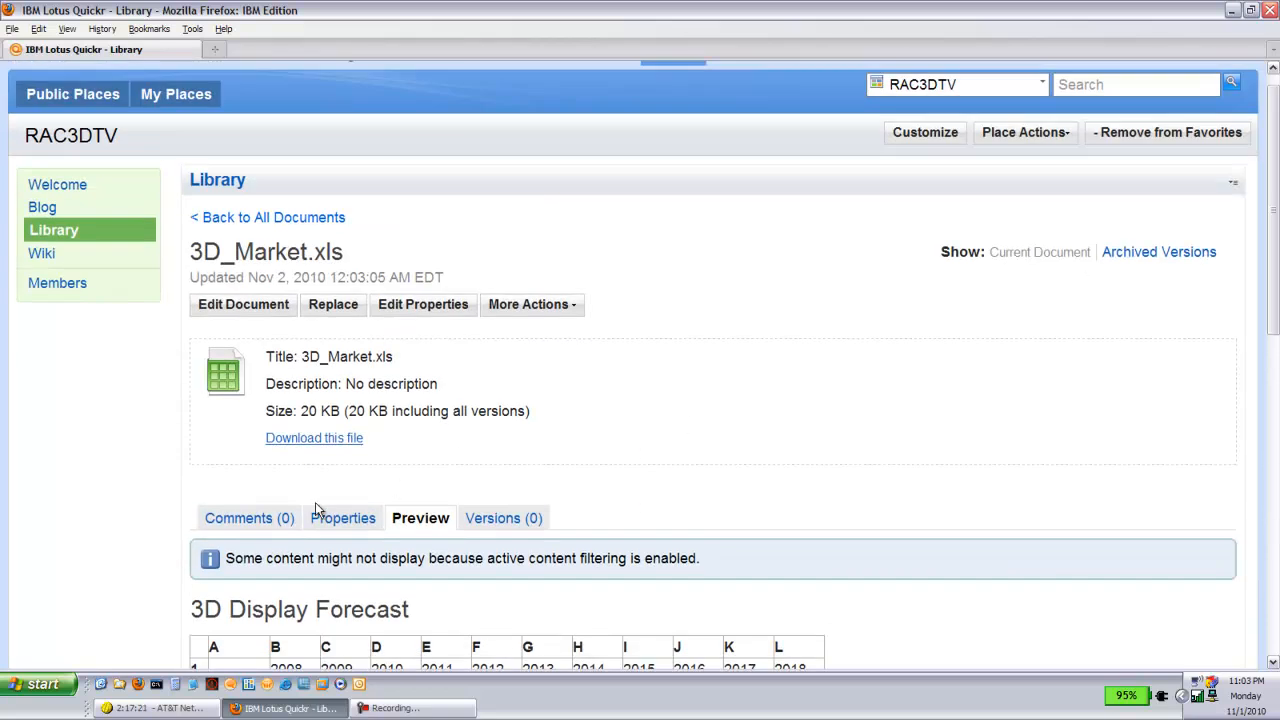
Step: Add the comment "I believe the trends are too optimistic. Review the Gartner Group study from last month." to 3D_Market.xls
click(266, 519)
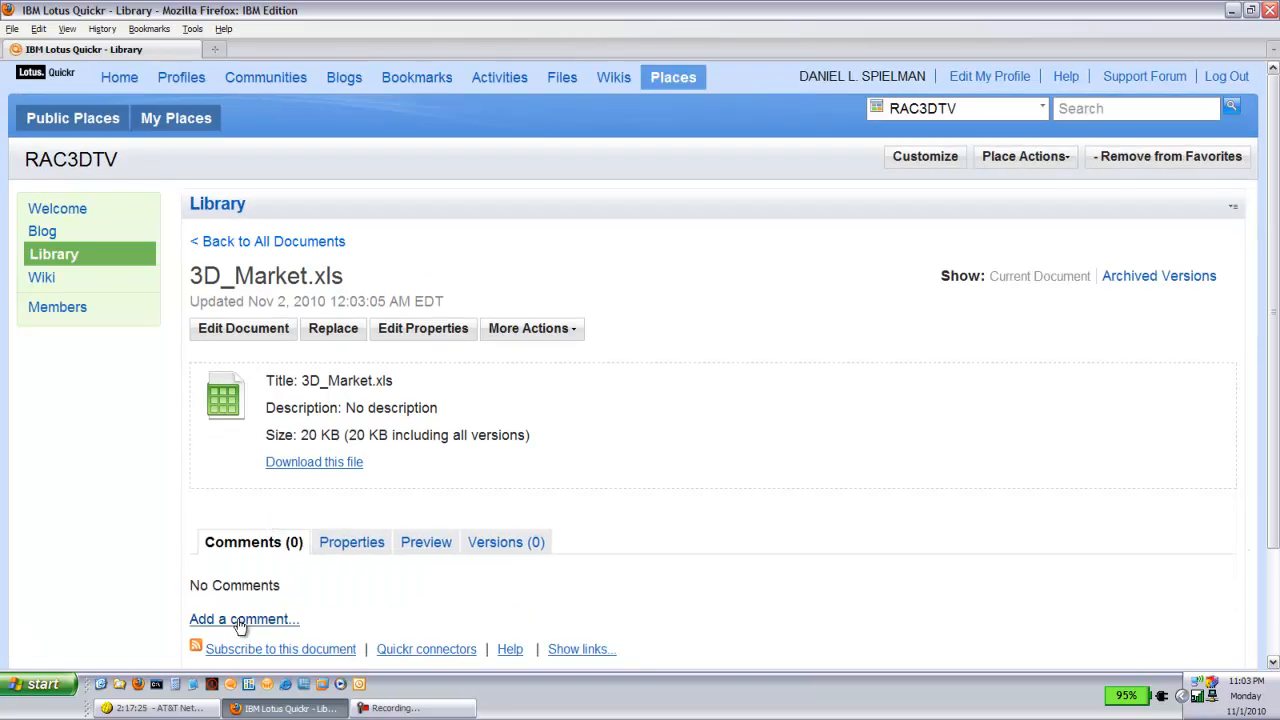
click(242, 620)
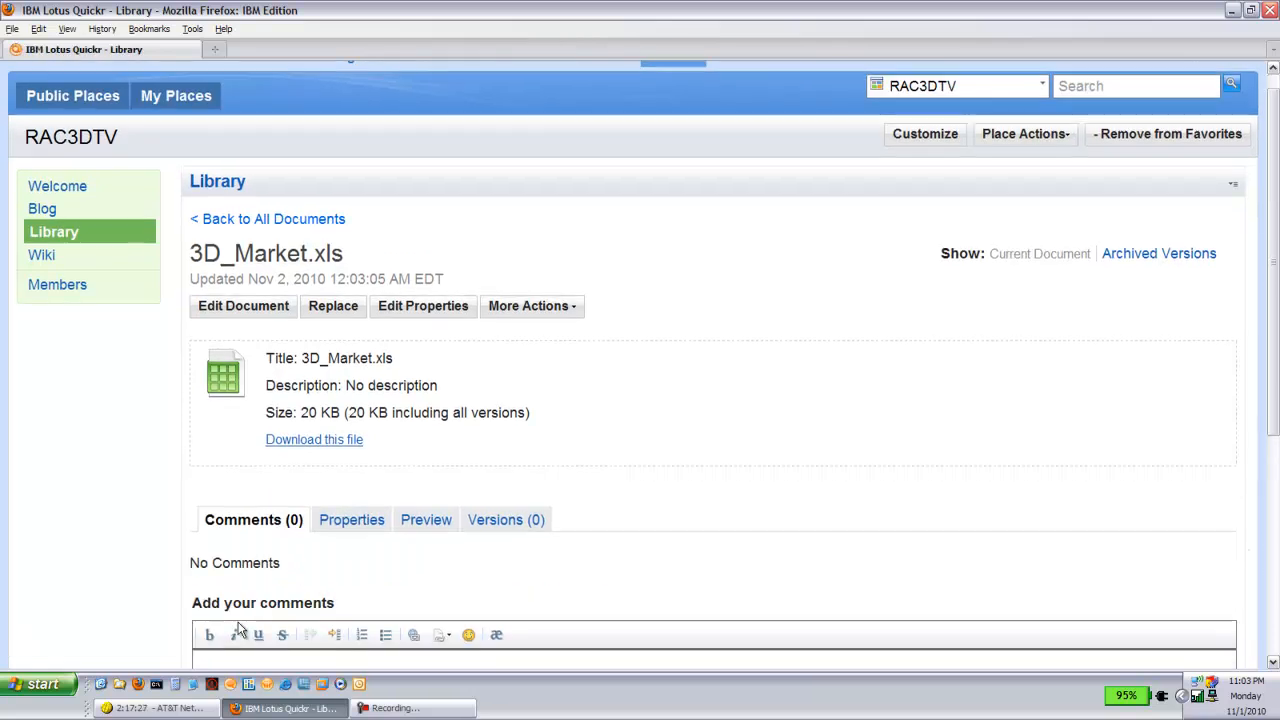
drag(1274, 364, 1275, 433)
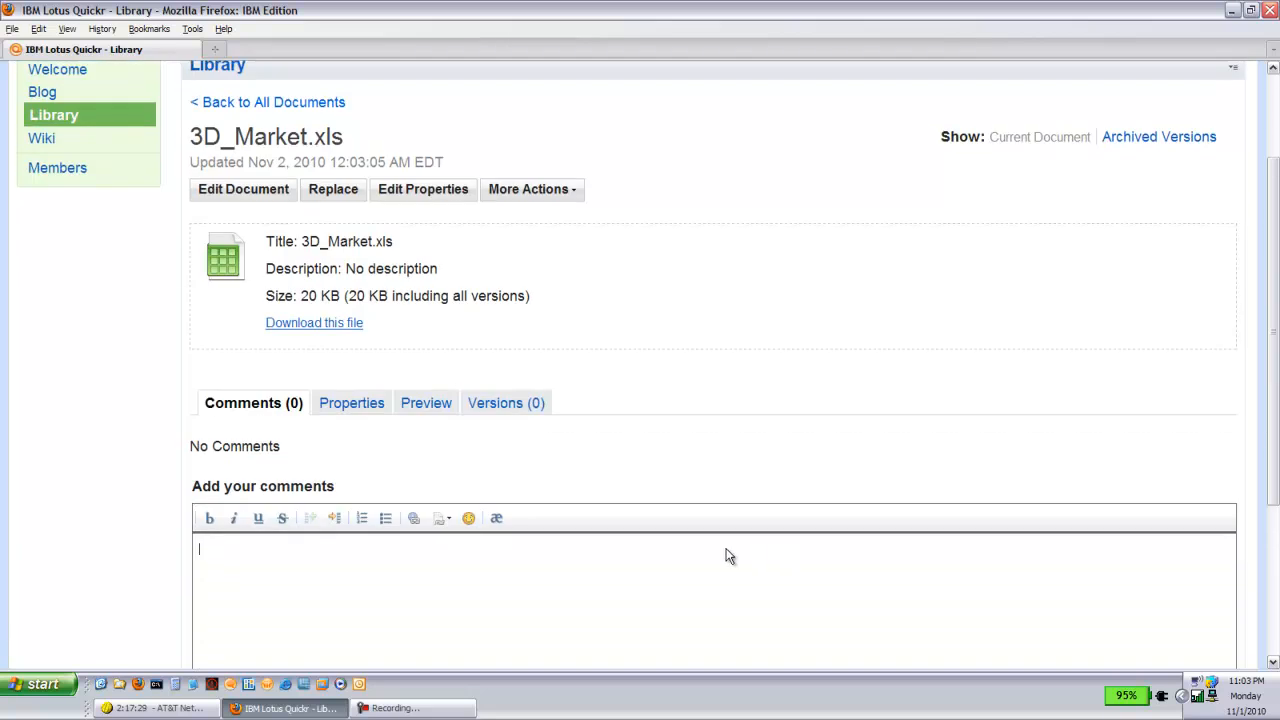
text(I believe the trends are t)
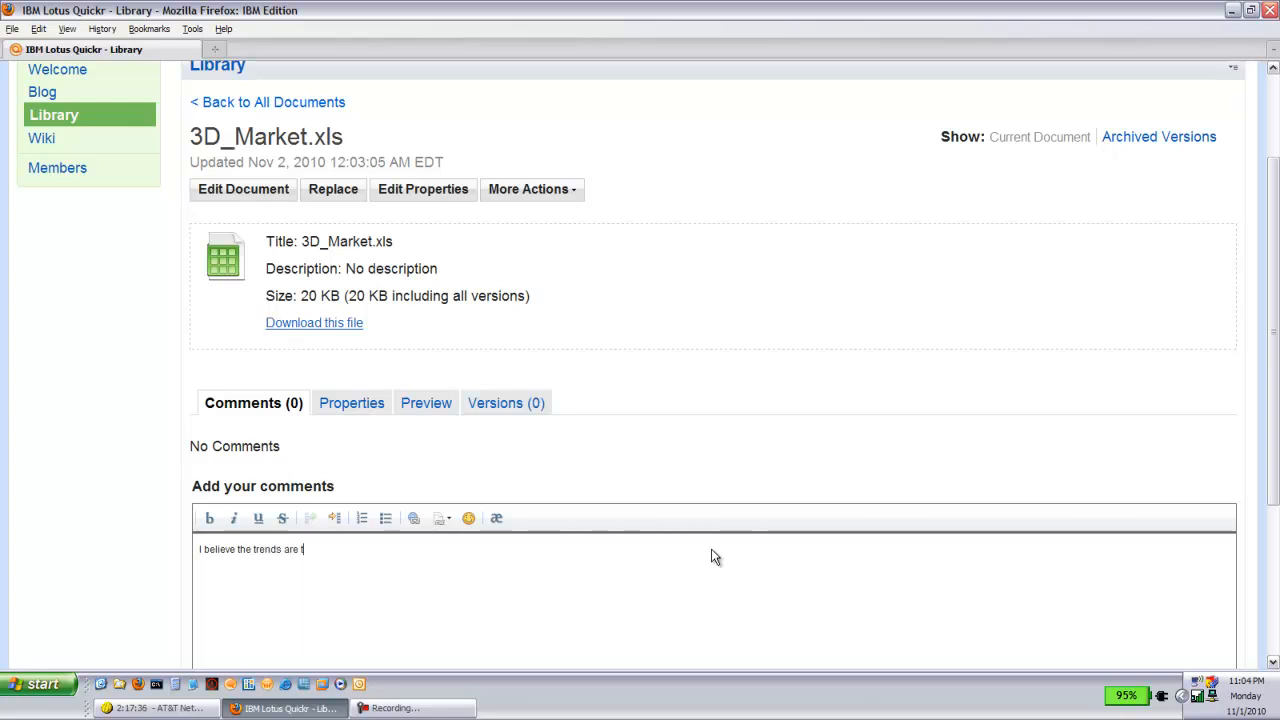
text(oo optimisi)
text(ic)
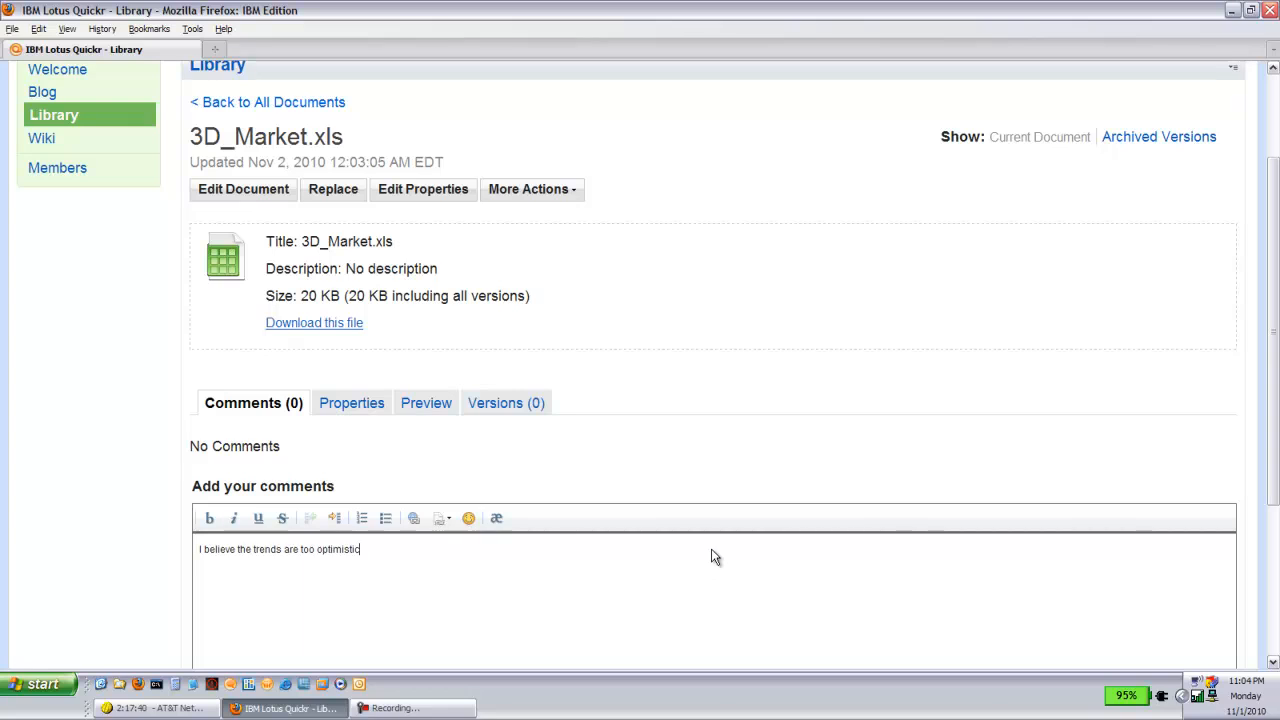
text(.  Review the Gartner Group stude)
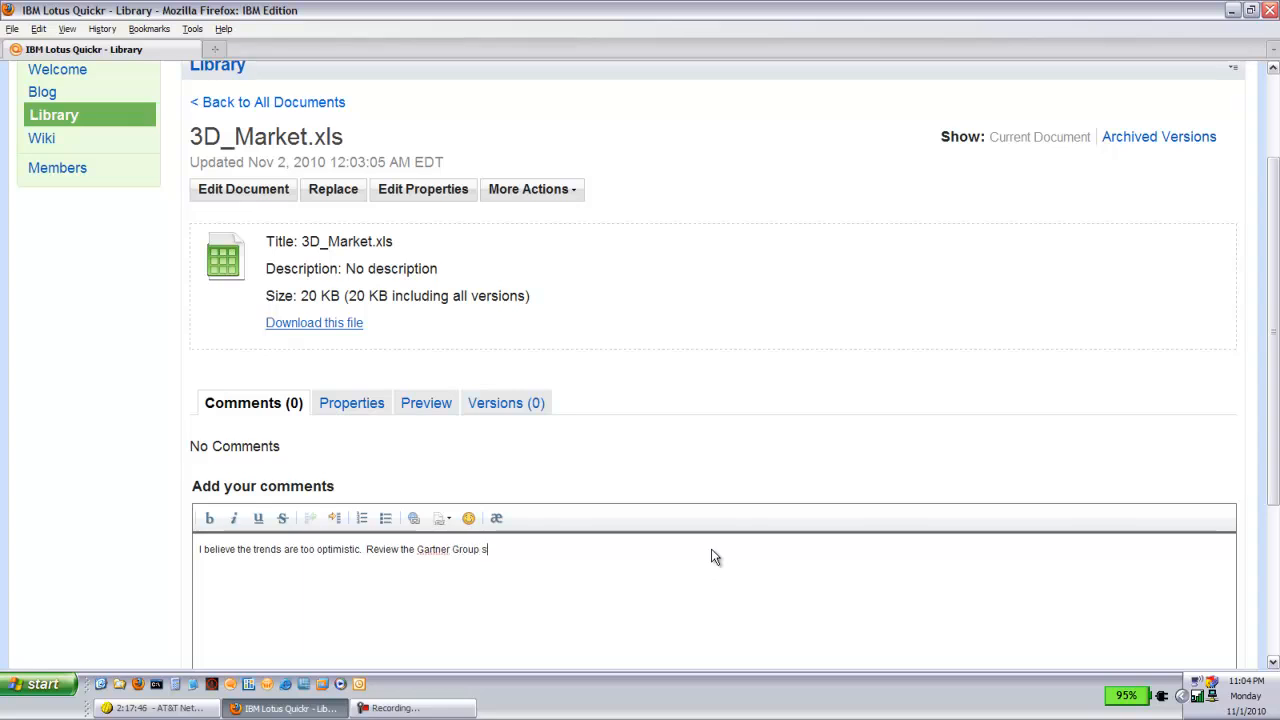
key(BackSpace)
key(BackSpace)
text(dy fro)
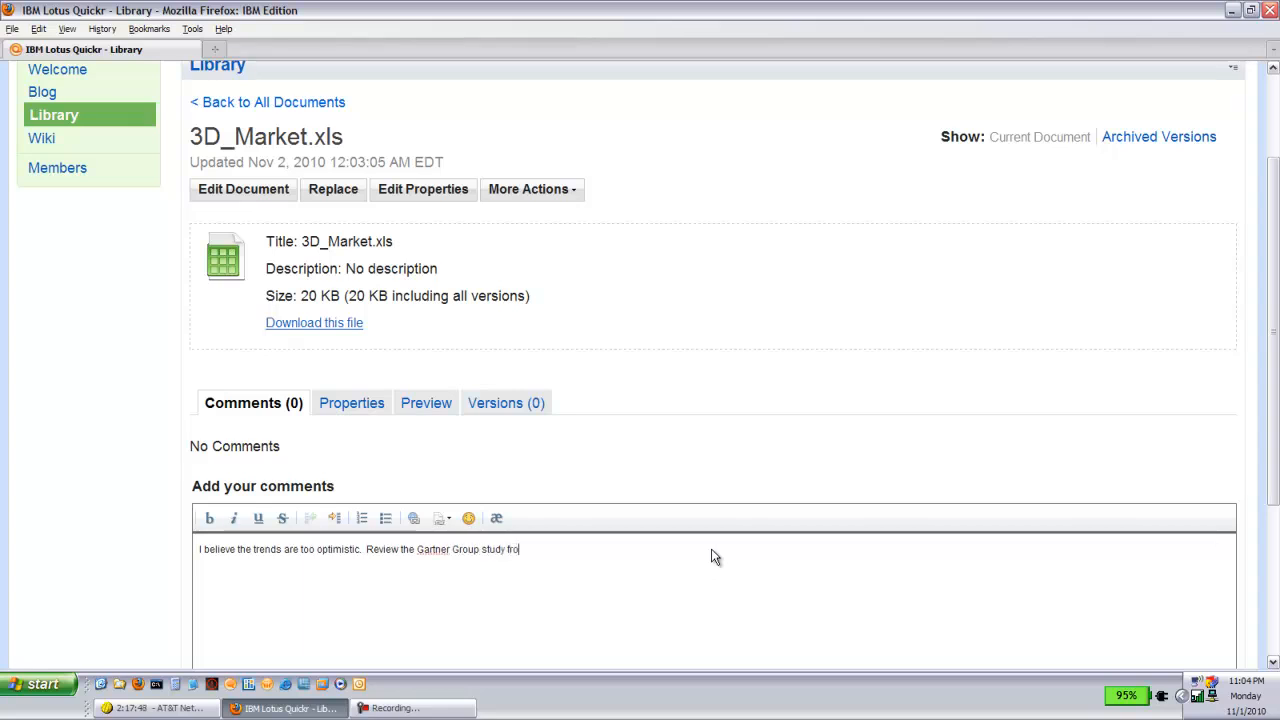
text(m last month.)
click(1273, 600)
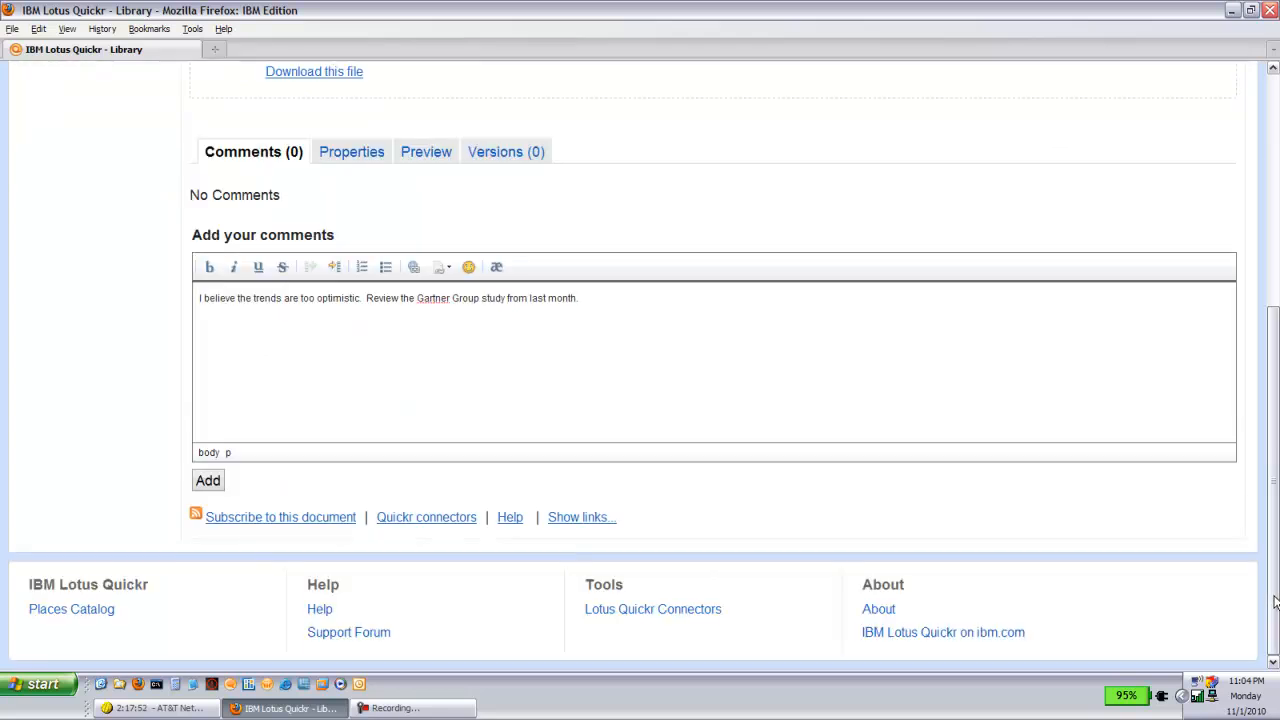
click(207, 481)
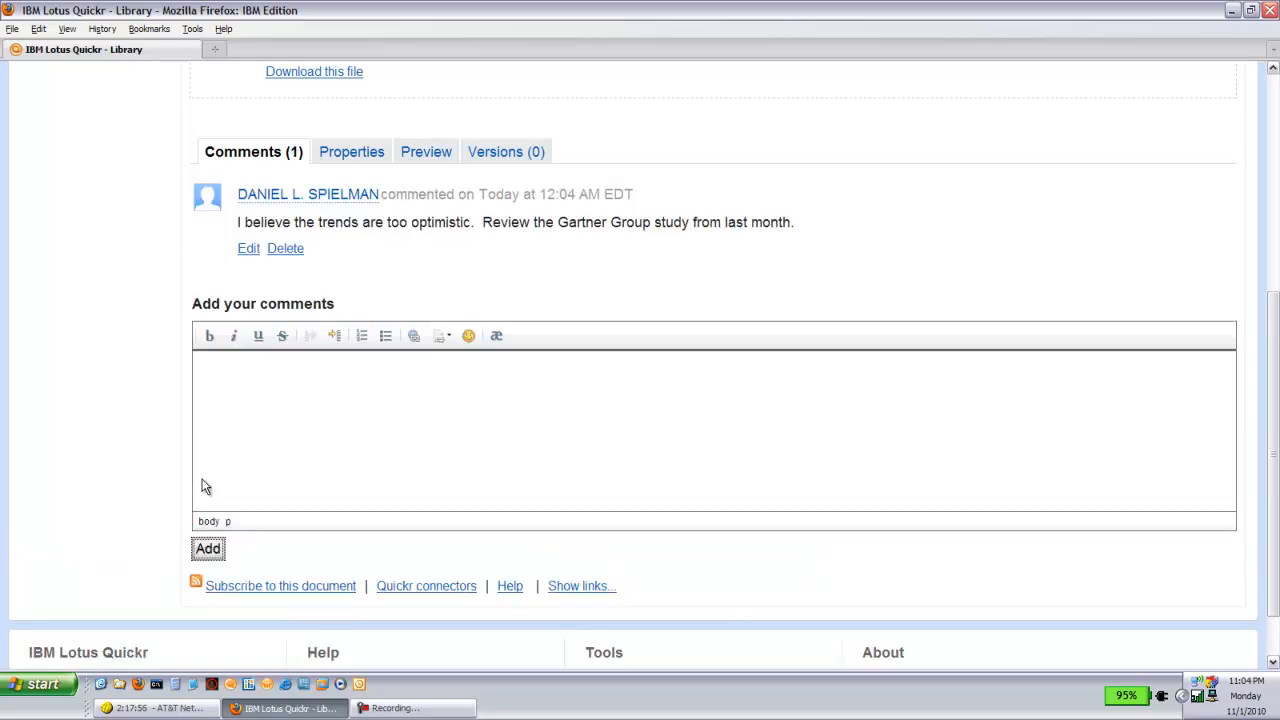
Step: Review the properties of 3D_Market.xls, including its Microsoft Office Standard Metadata
click(364, 160)
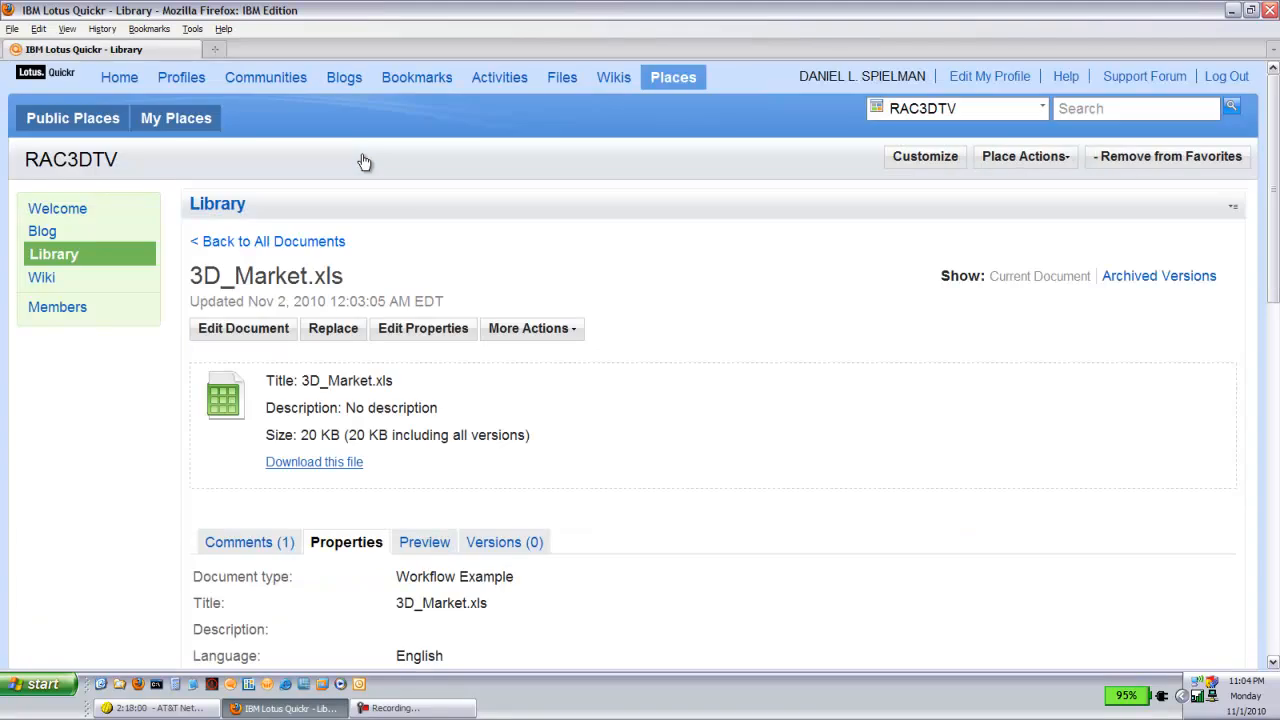
drag(1270, 235, 1273, 522)
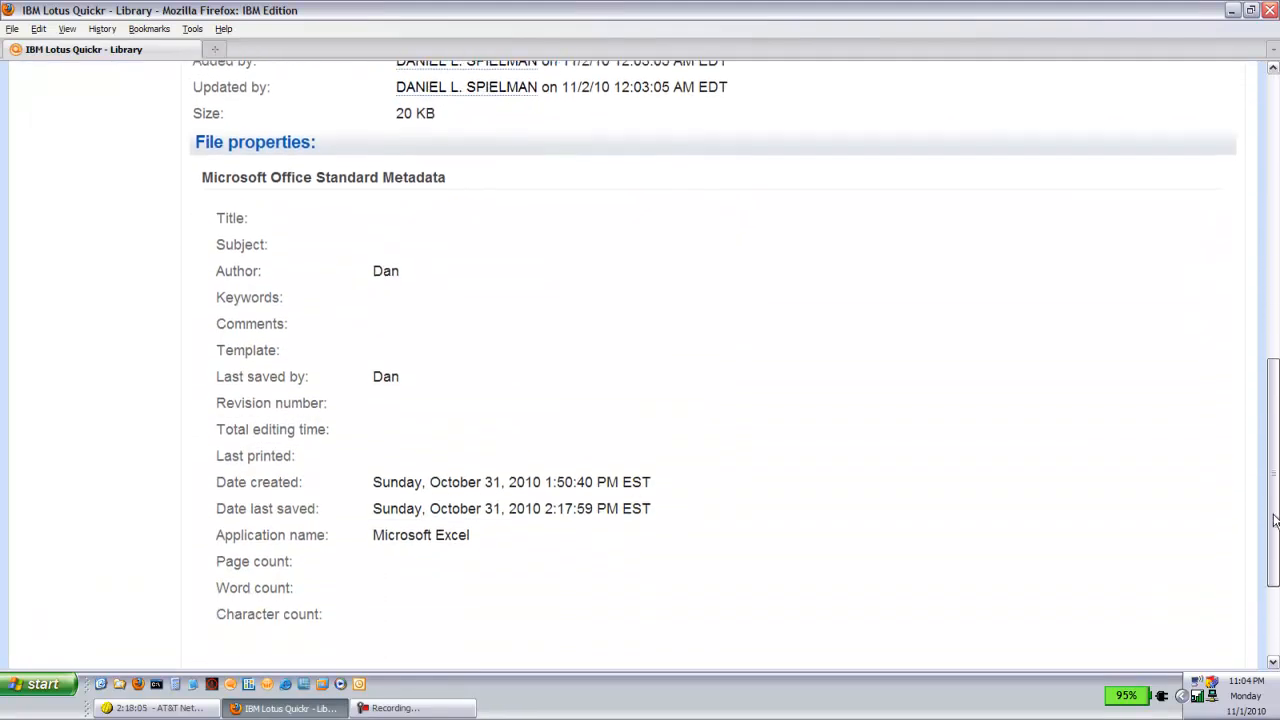
drag(449, 188, 229, 186)
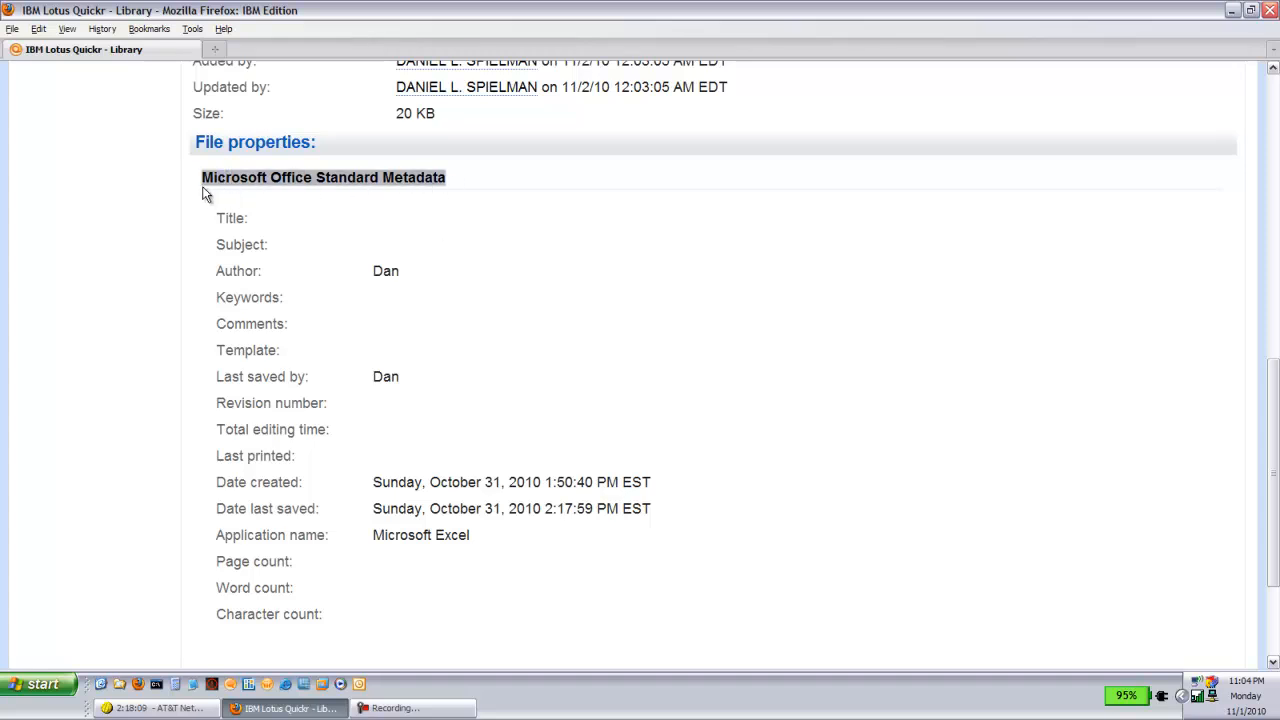
click(1273, 103)
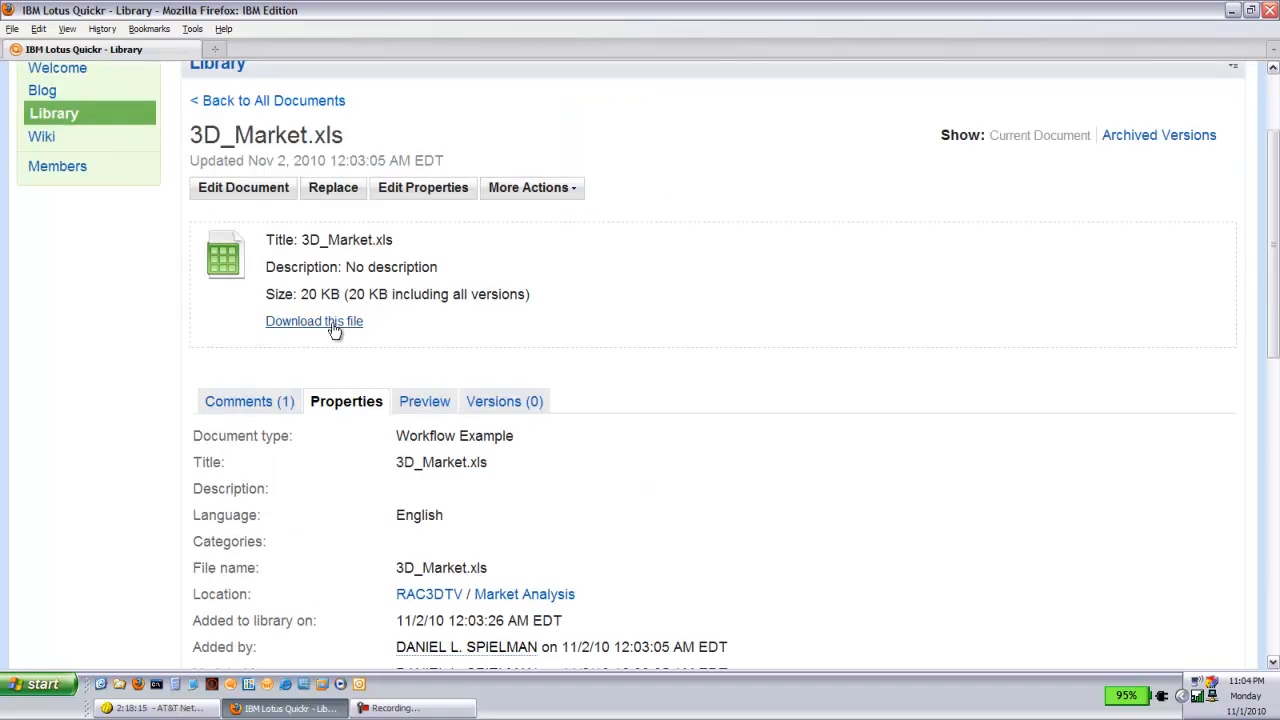
Step: List the additional actions for 3D_Market.xls, and return to All Documents to show that view's link
click(571, 193)
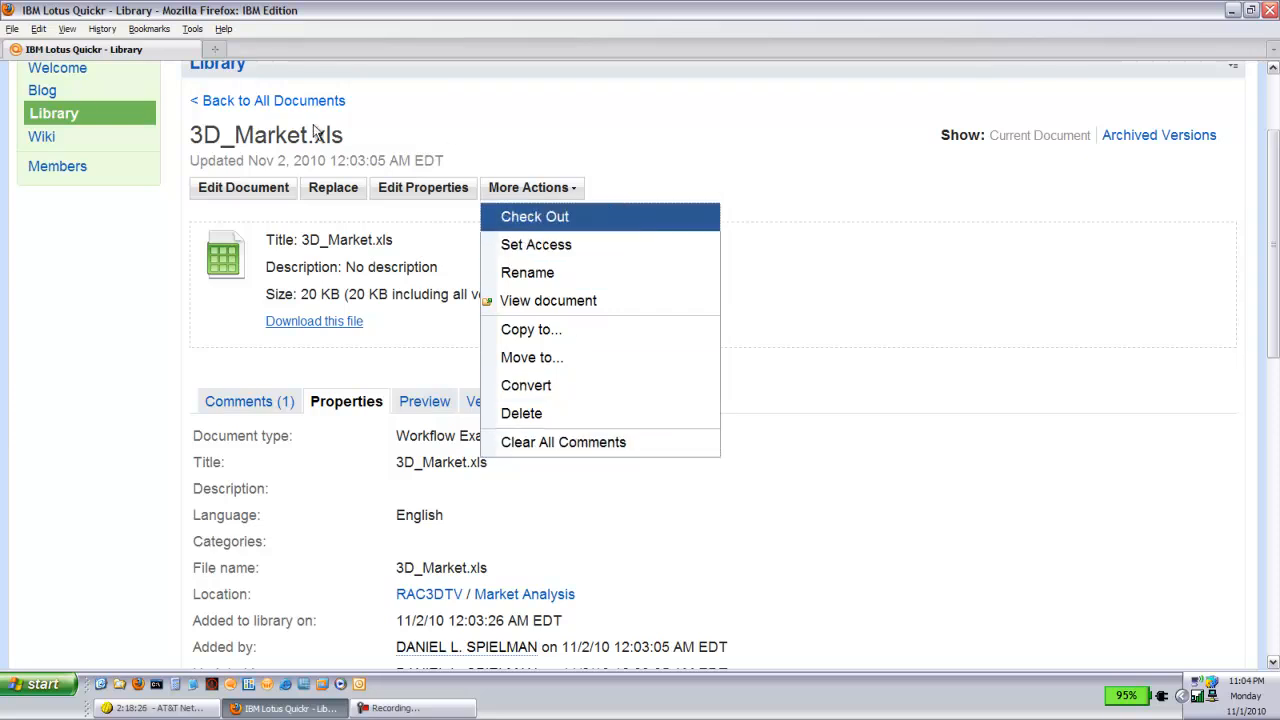
click(290, 104)
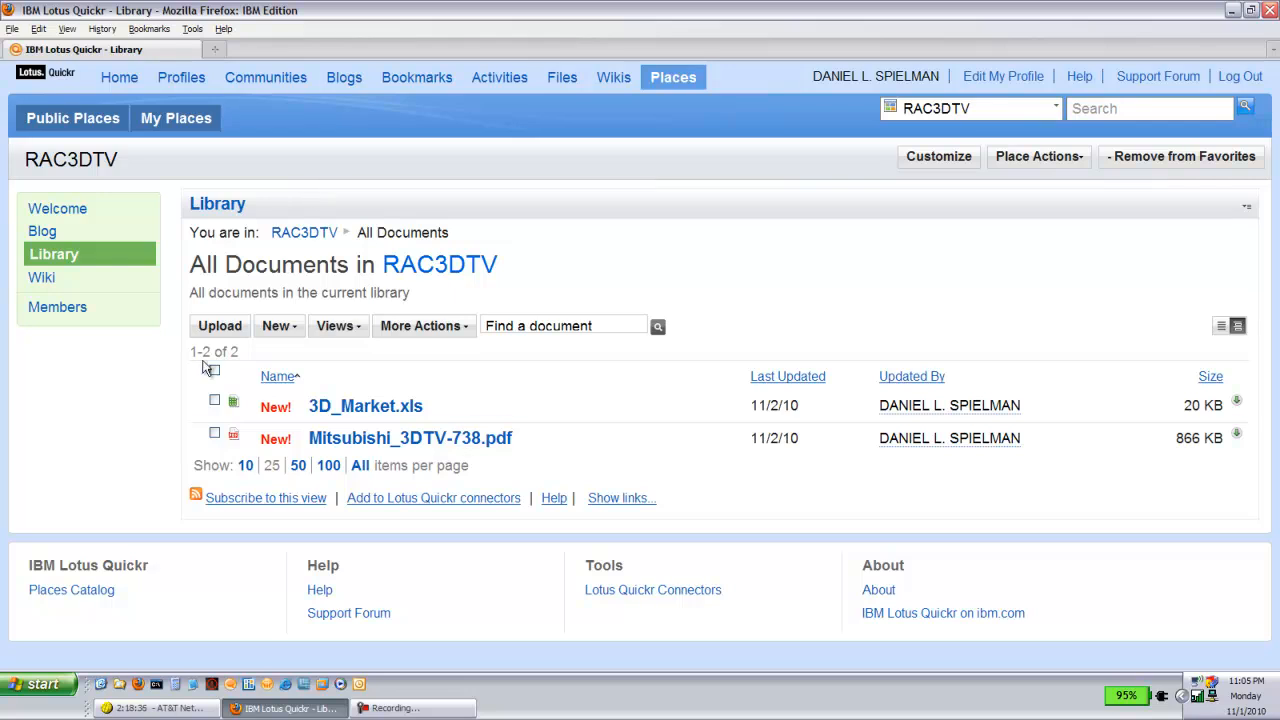
click(618, 499)
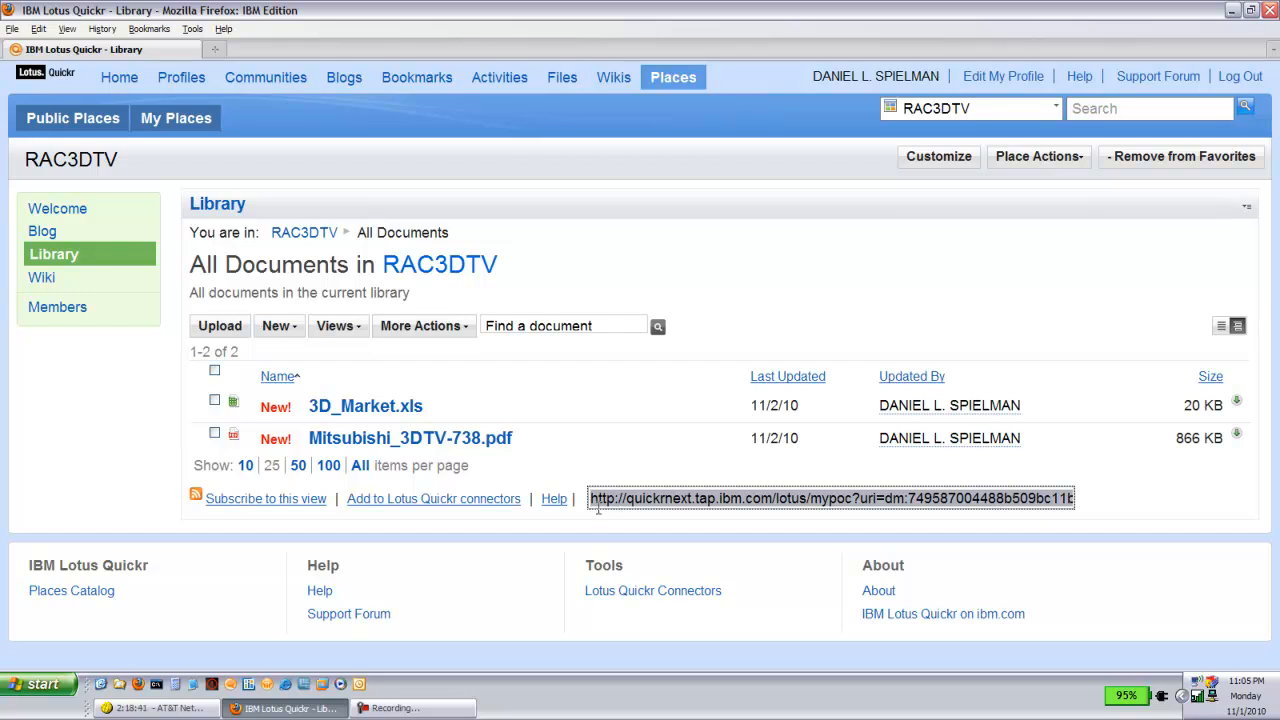
Step: Search the library's documents for Mitsubishi
click(601, 324)
text(Mitsub)
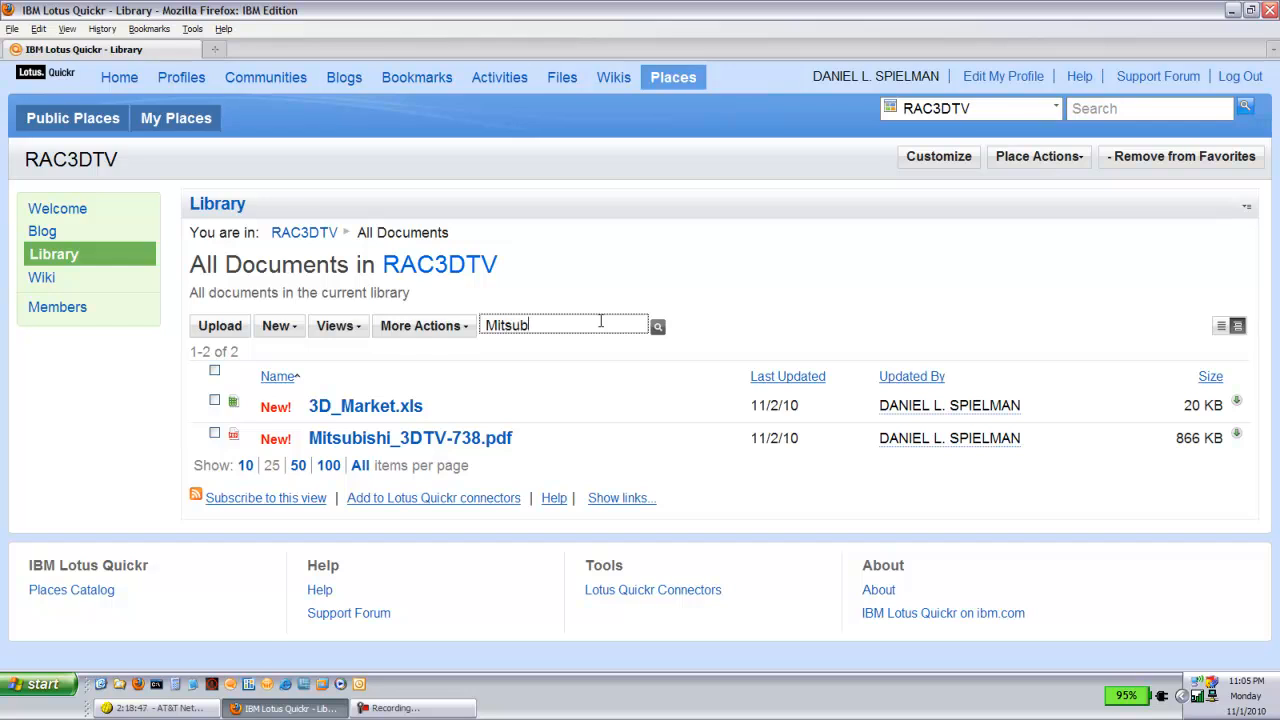
text(ishi)
click(658, 328)
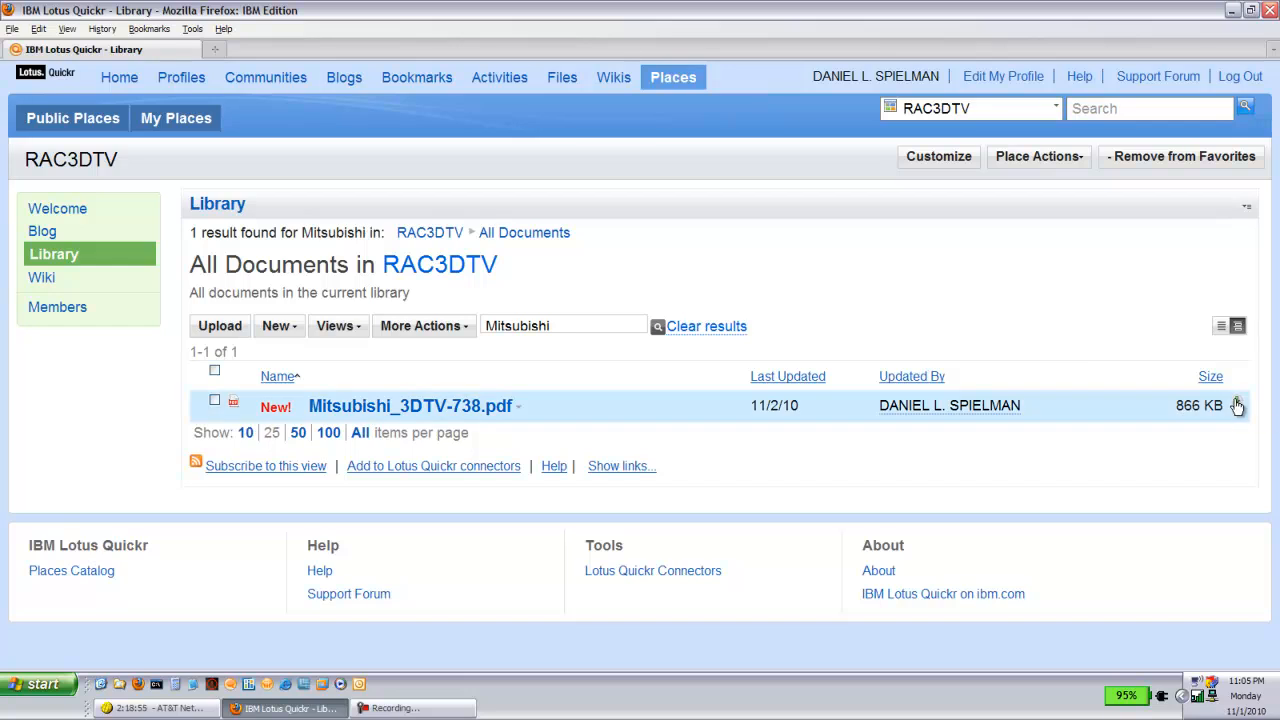
Step: Create a Rich Text Editor file named "Gartner Group Study" in the library's Market Analysis folder
click(290, 330)
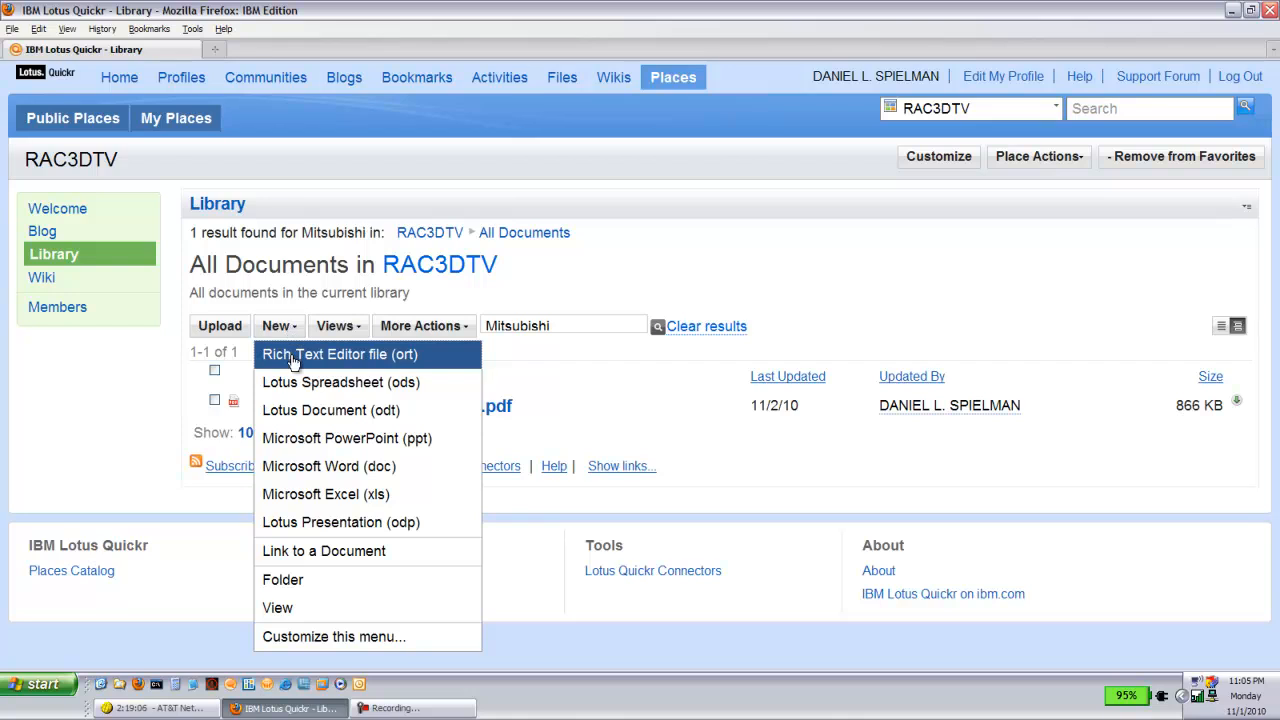
click(293, 358)
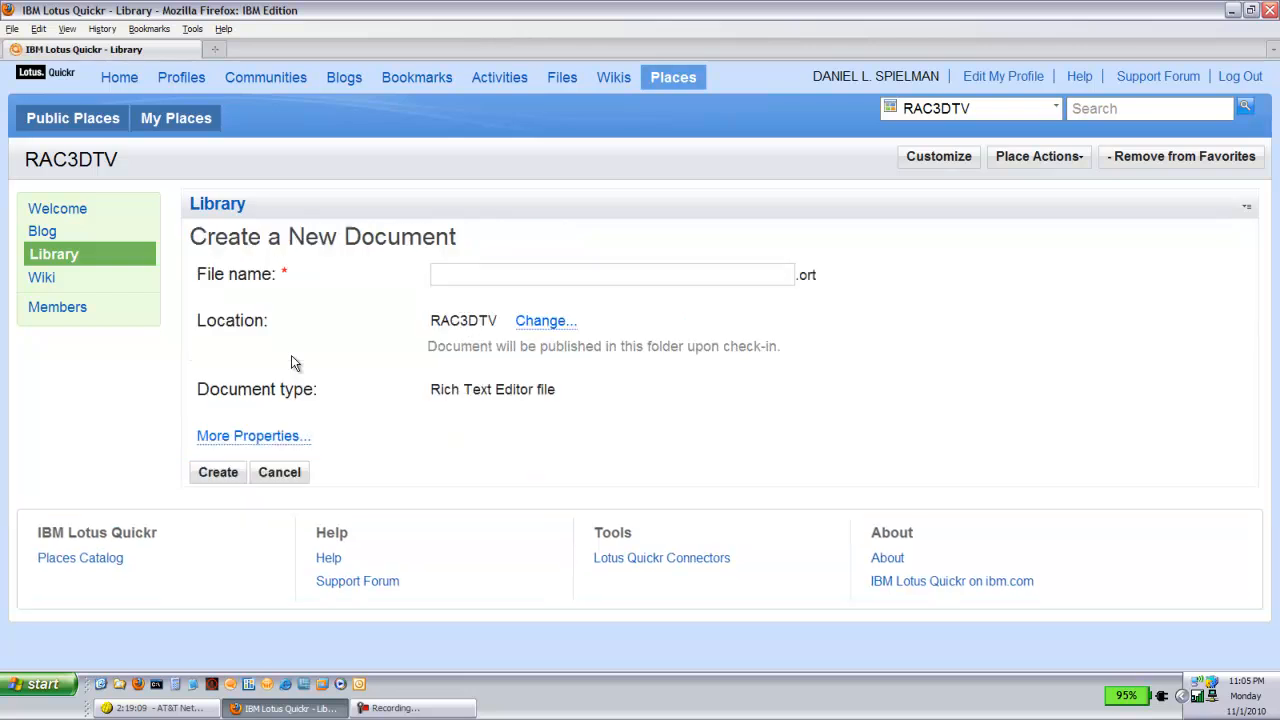
text(Gartner)
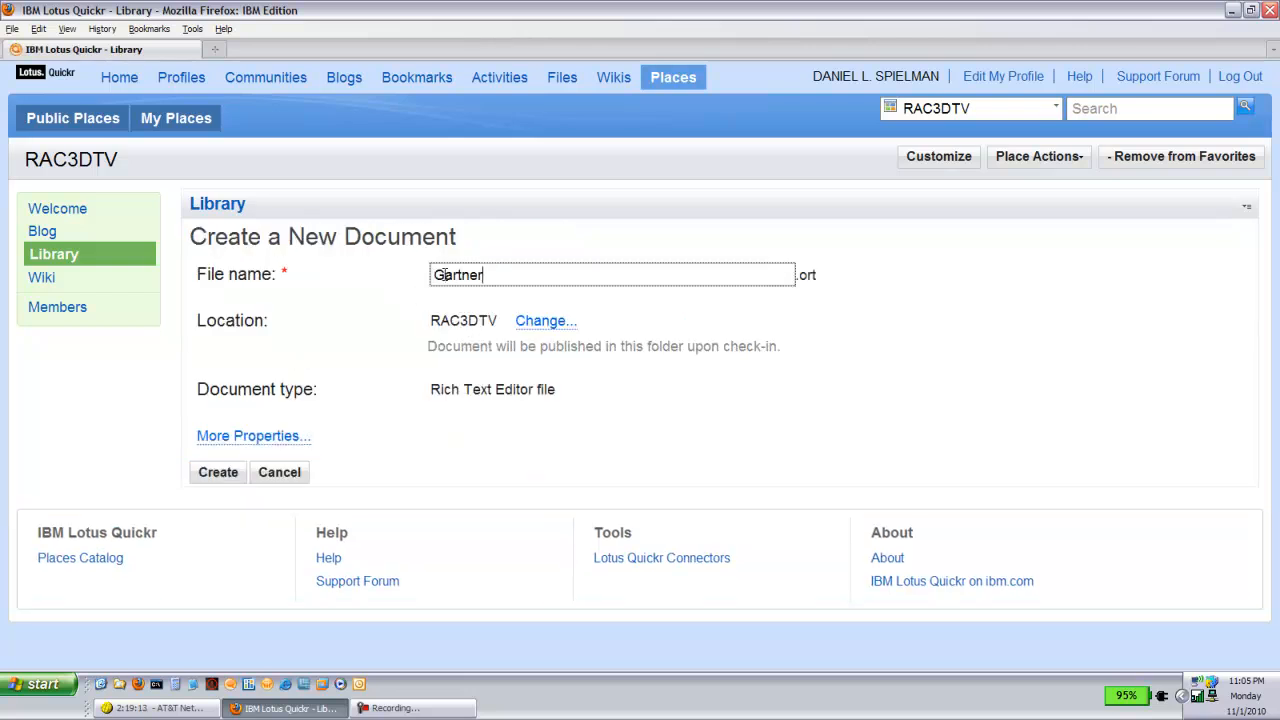
text( Group Study)
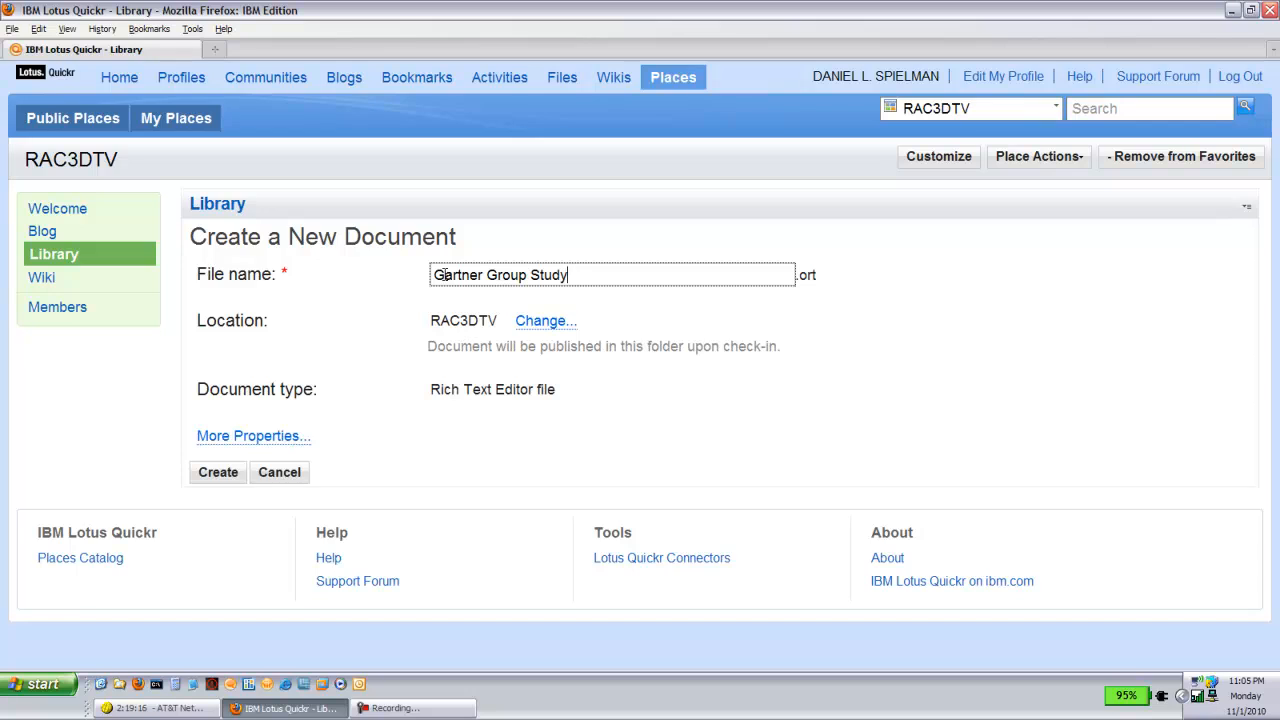
click(538, 322)
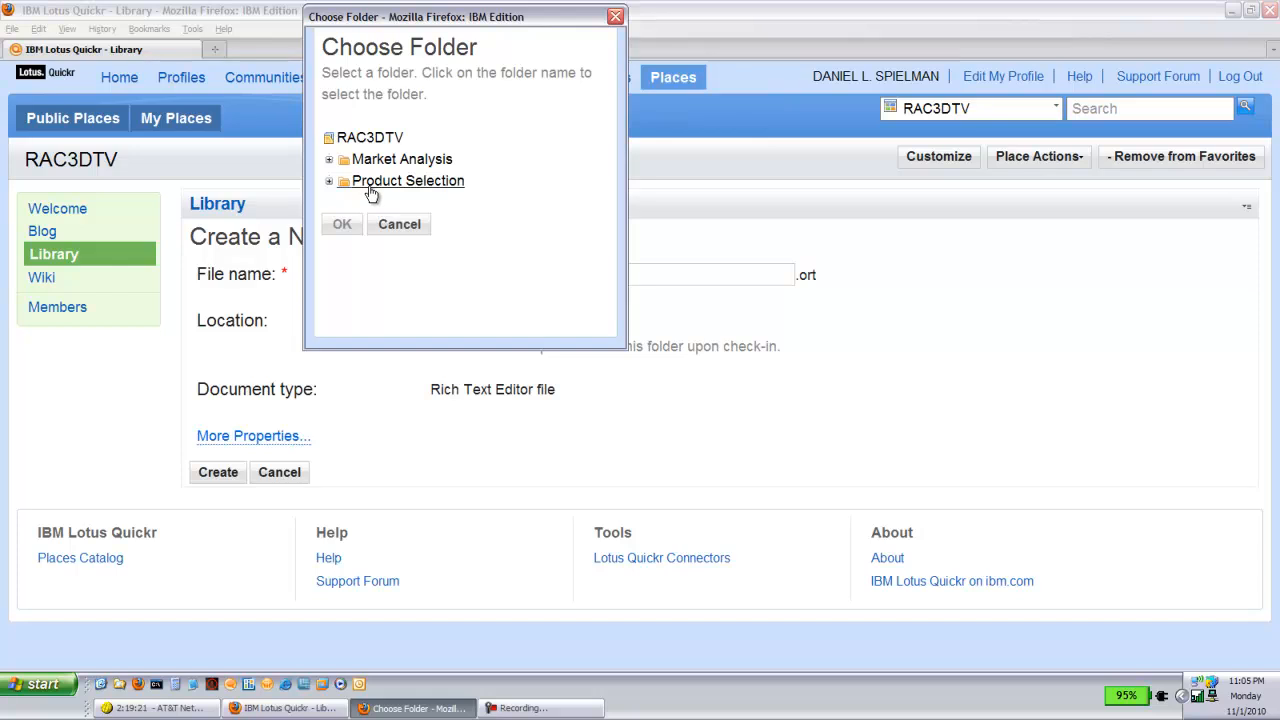
click(364, 165)
click(341, 225)
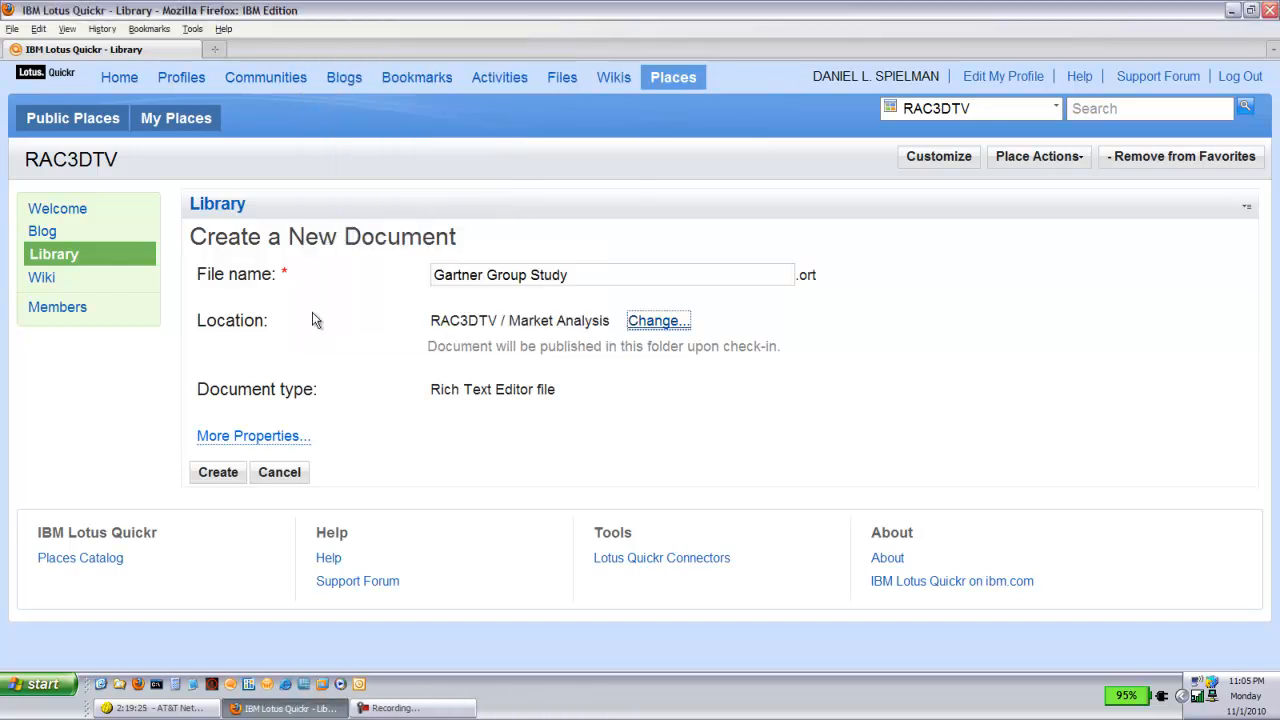
click(220, 473)
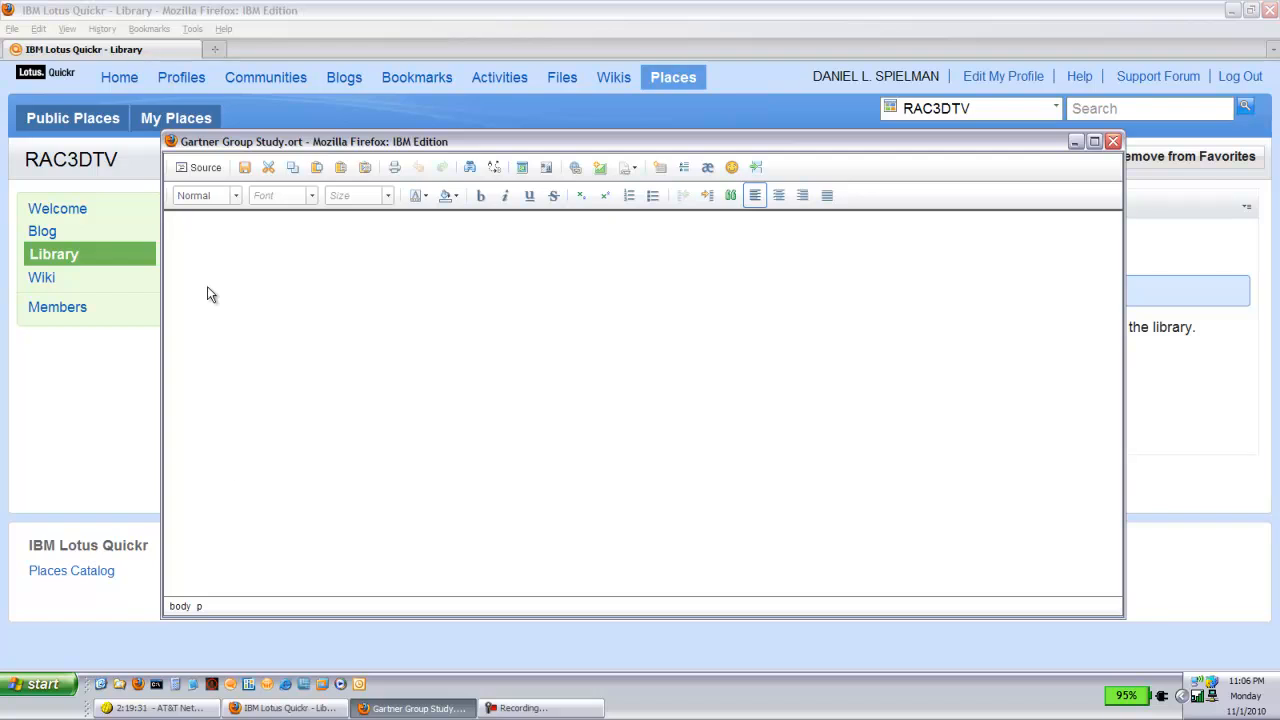
Step: Write "The October 2010 Gartner Group study predicts 35% growth in 3D TV's in 2011" in the Gartner Group Study document
click(185, 228)
text(The October 2010 Gartn)
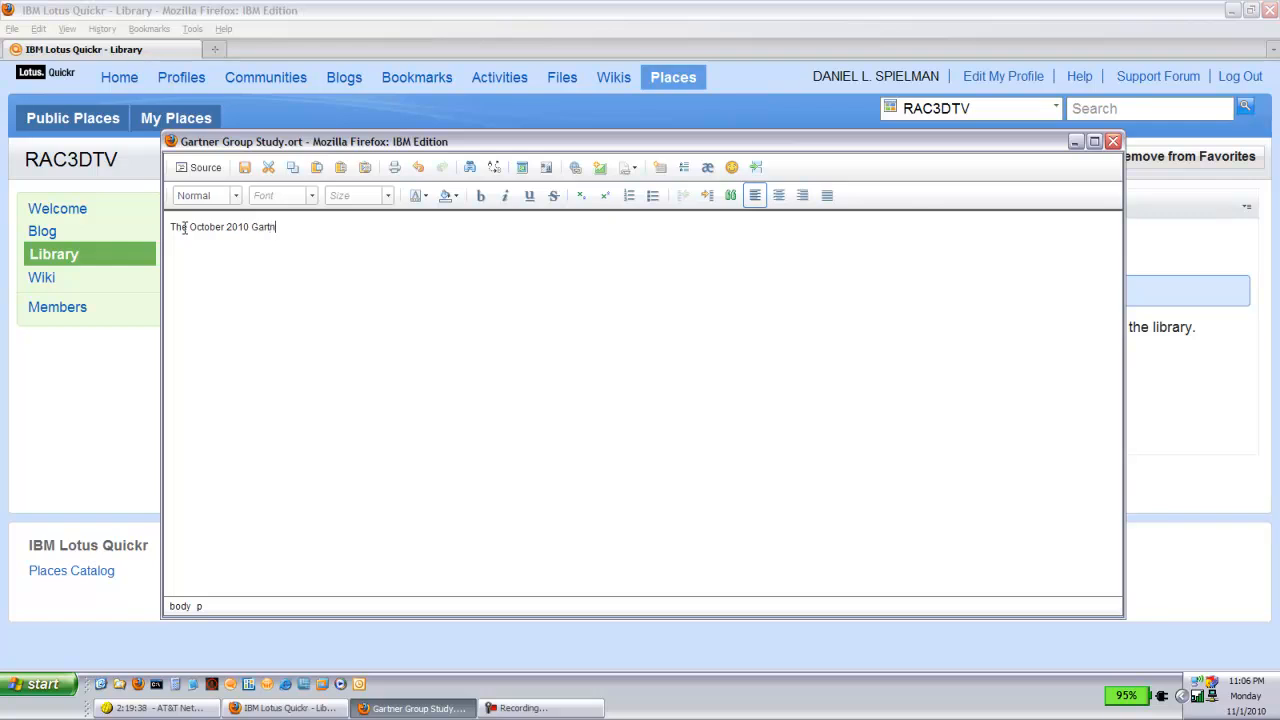
text(er Group study predicts 35% growth in 3D TV's in 2011)
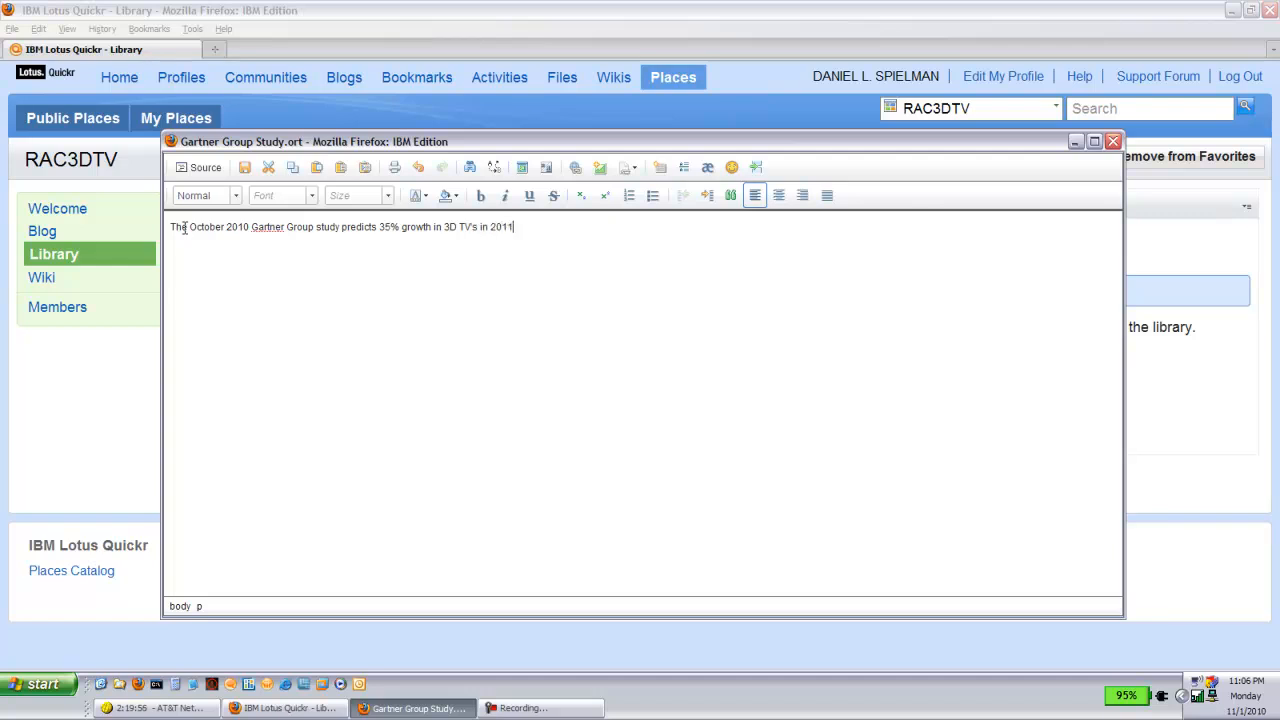
Step: Complete the sentence in the Gartner Group Study document with "and 50% in 2012." and make "Gartner Group" bold
text( and 50% in 2012.)
drag(198, 227, 171, 226)
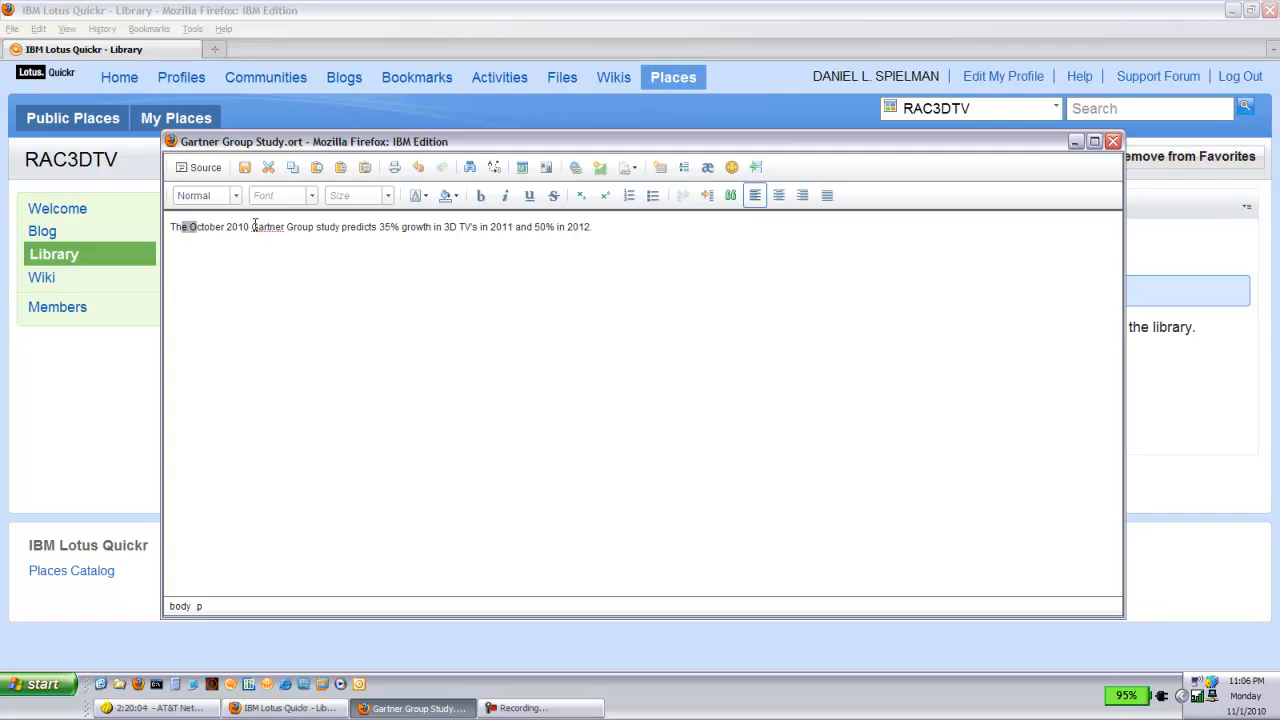
drag(252, 227, 318, 226)
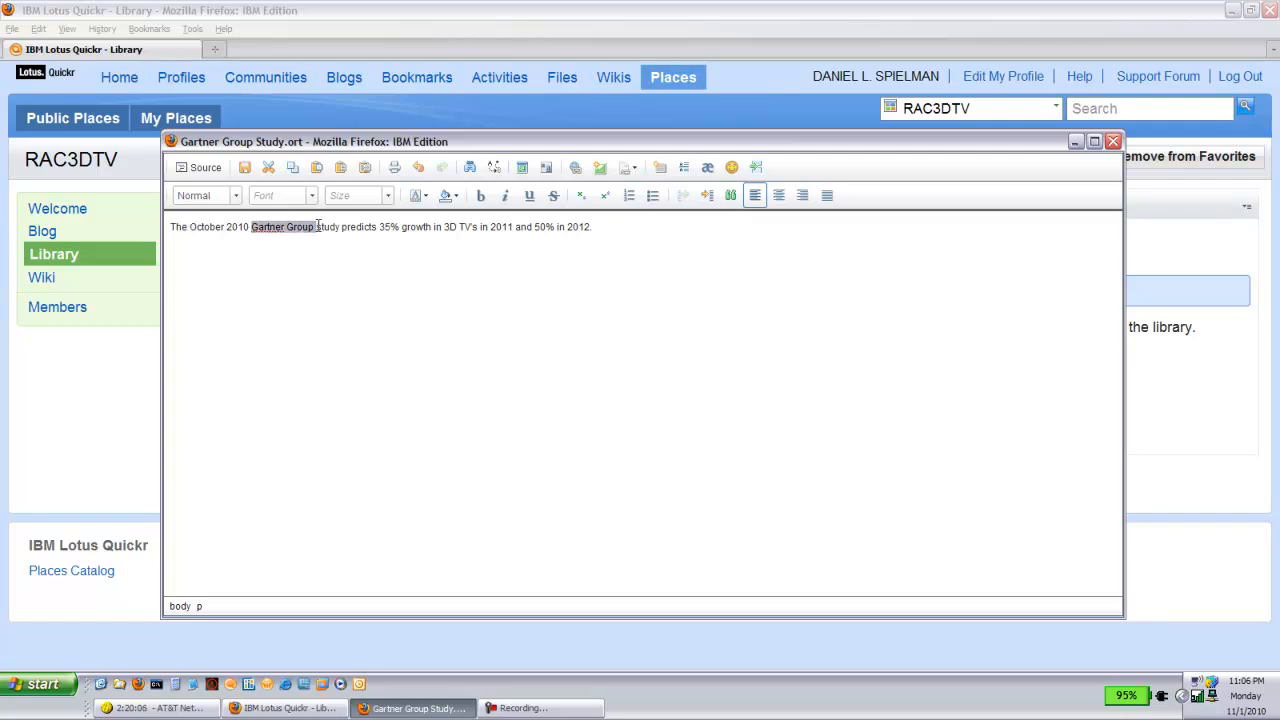
click(482, 196)
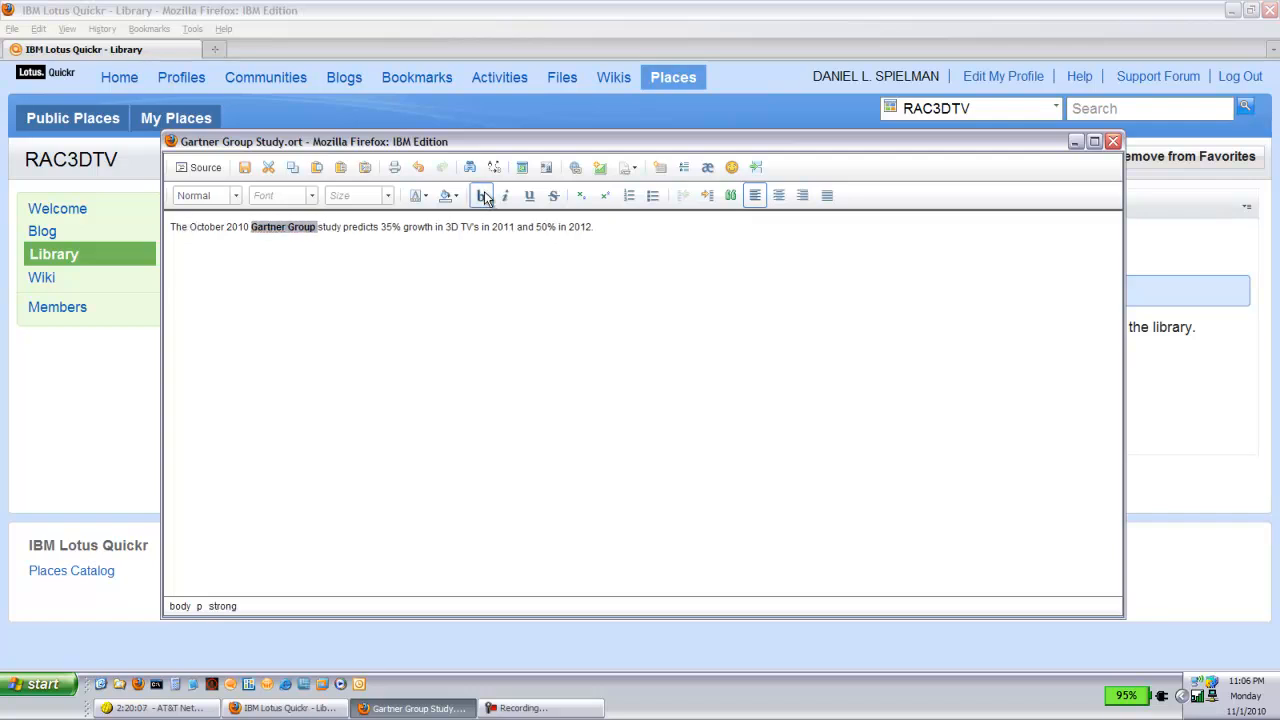
click(625, 228)
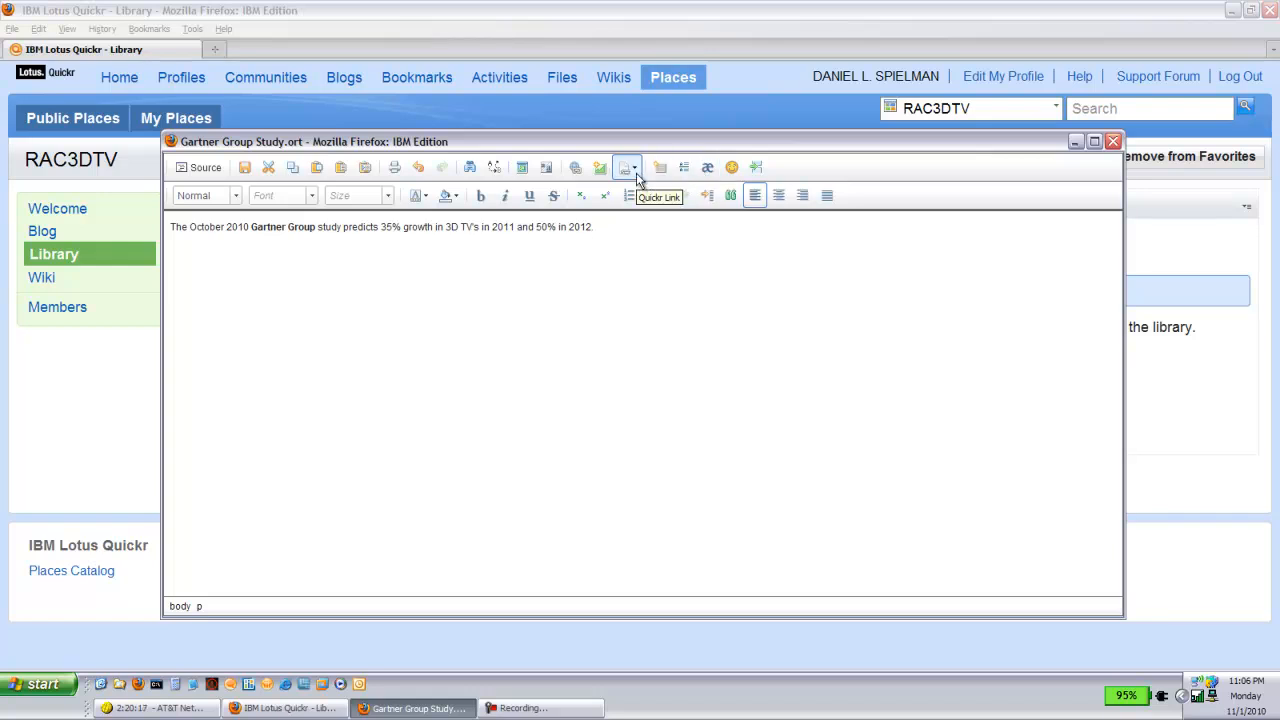
click(575, 169)
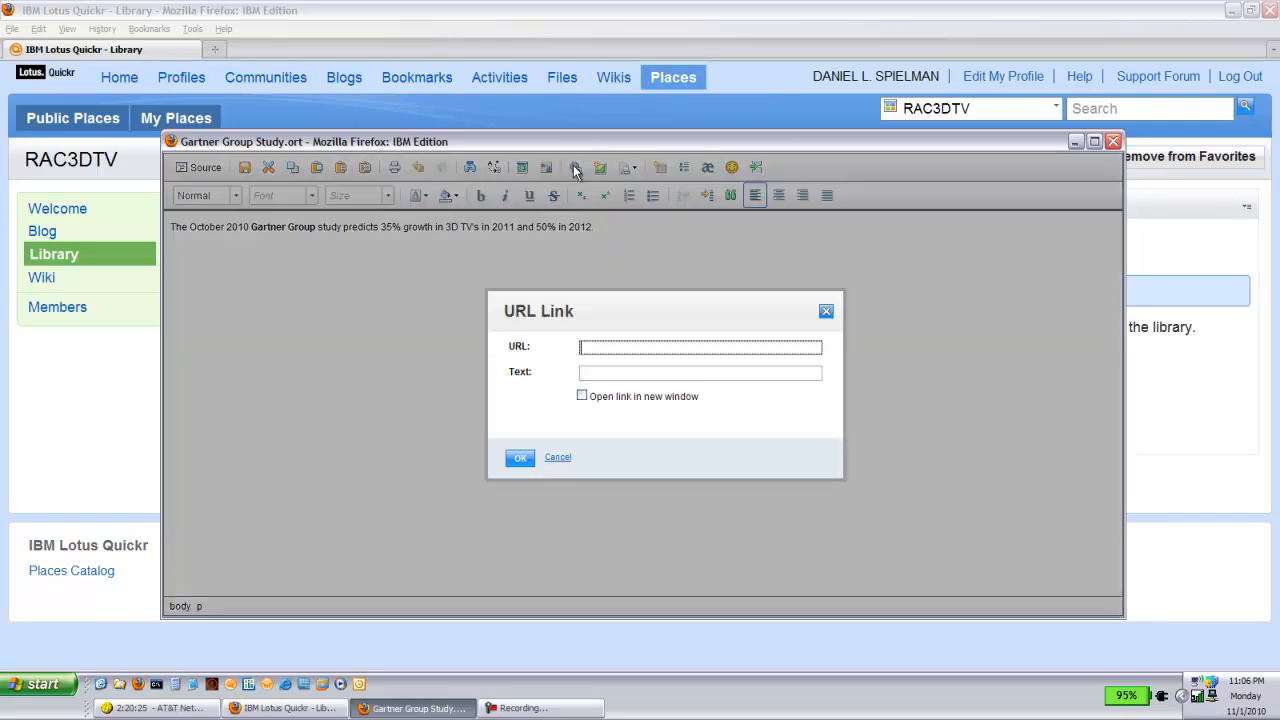
text(http://www.gartnergroup.com/)
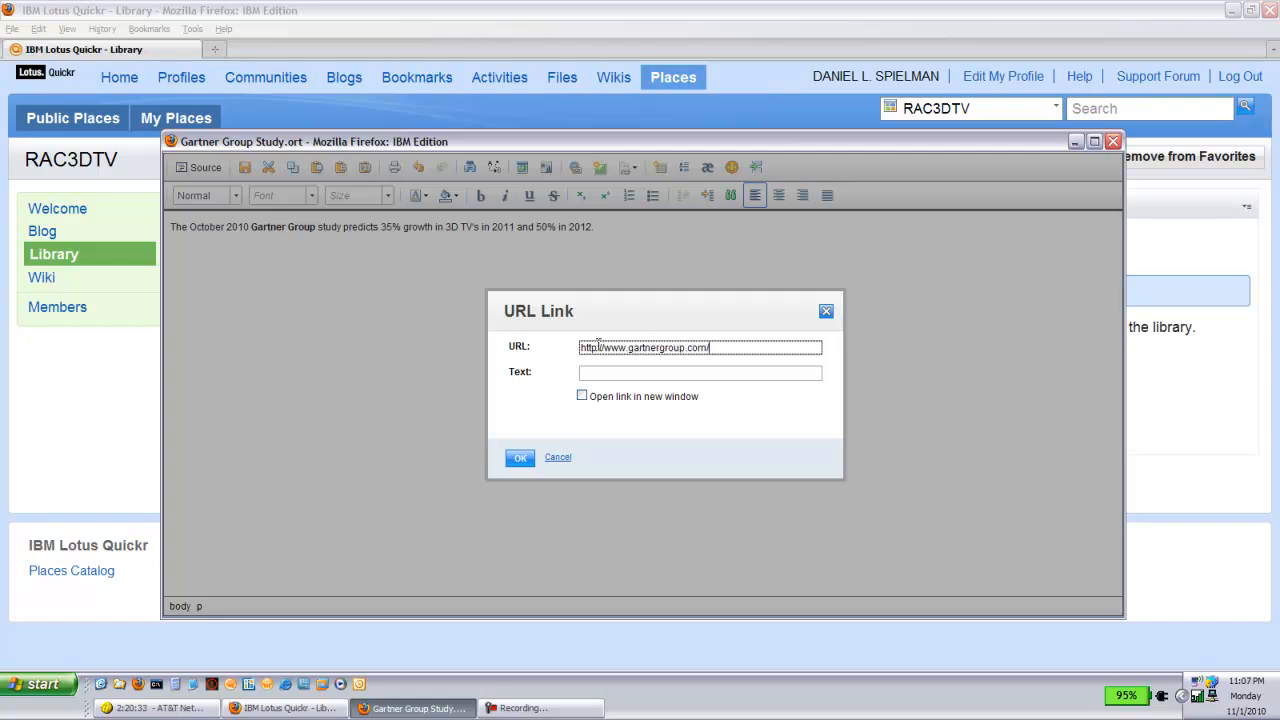
text(study/2010oct.html)
key(Tab)
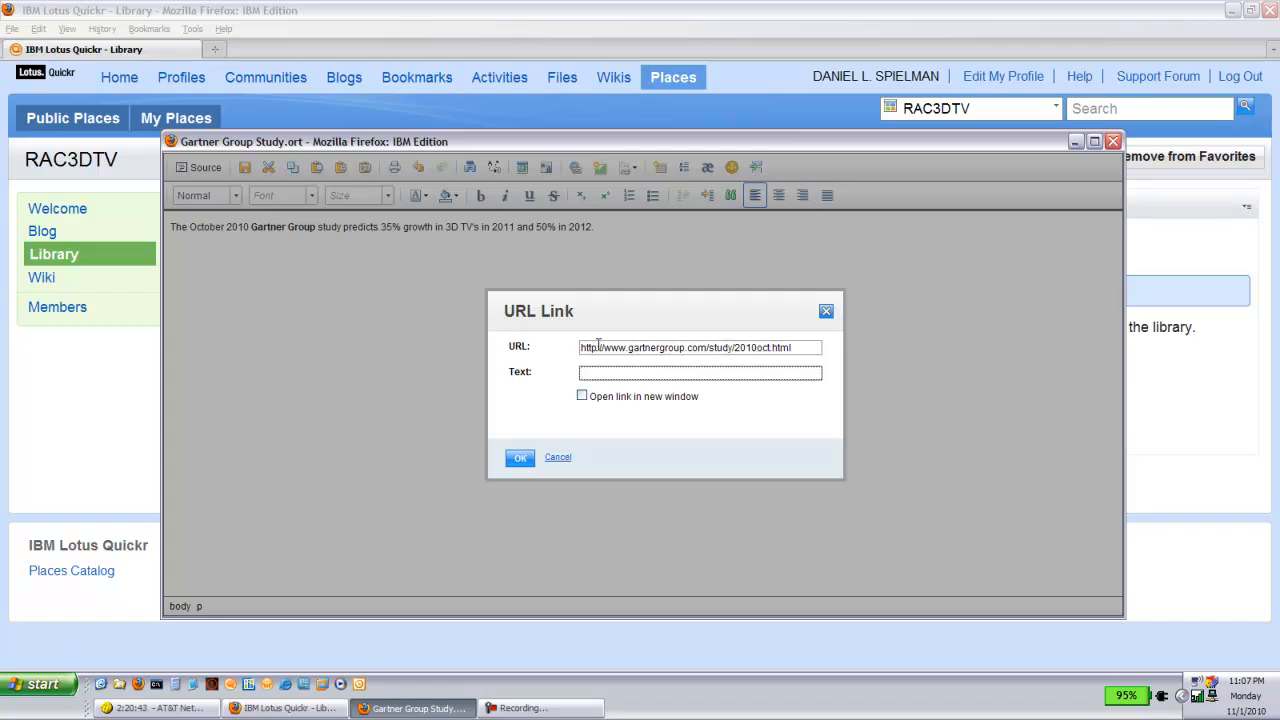
text(Gartner Study)
click(582, 396)
click(520, 459)
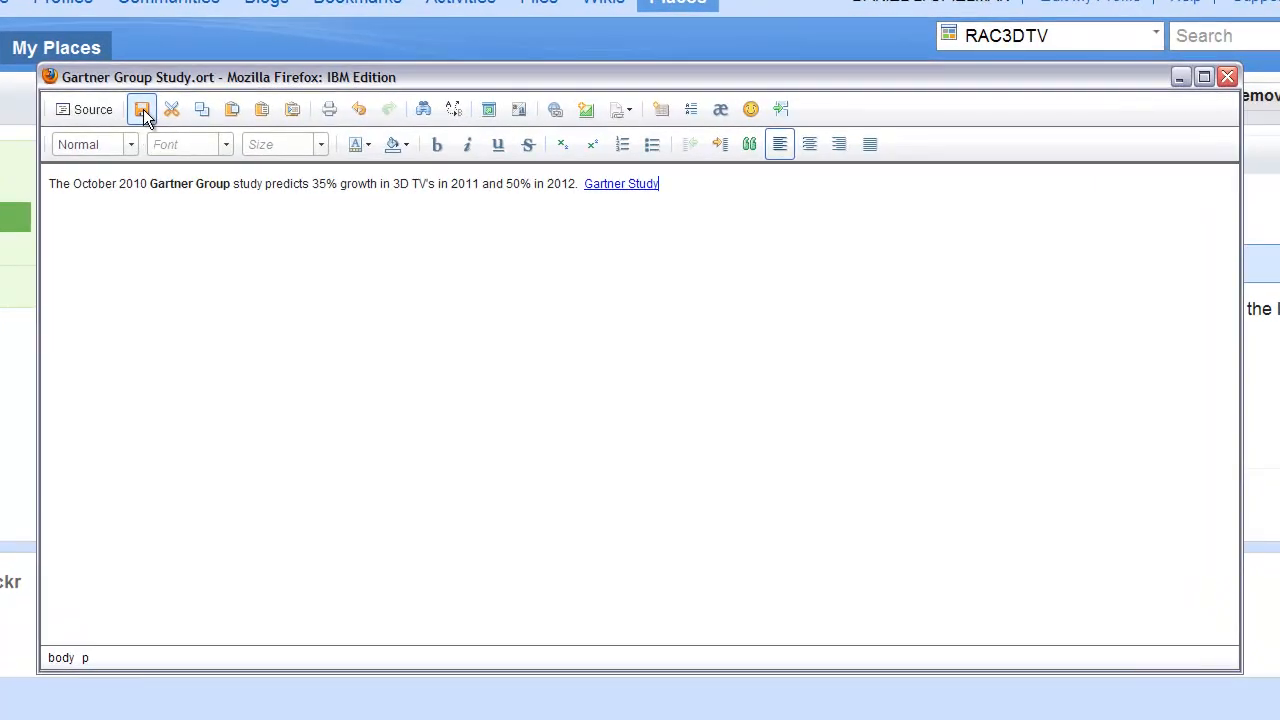
Step: Save the Gartner Group Study document, close its editor and check the file in to the library
click(143, 110)
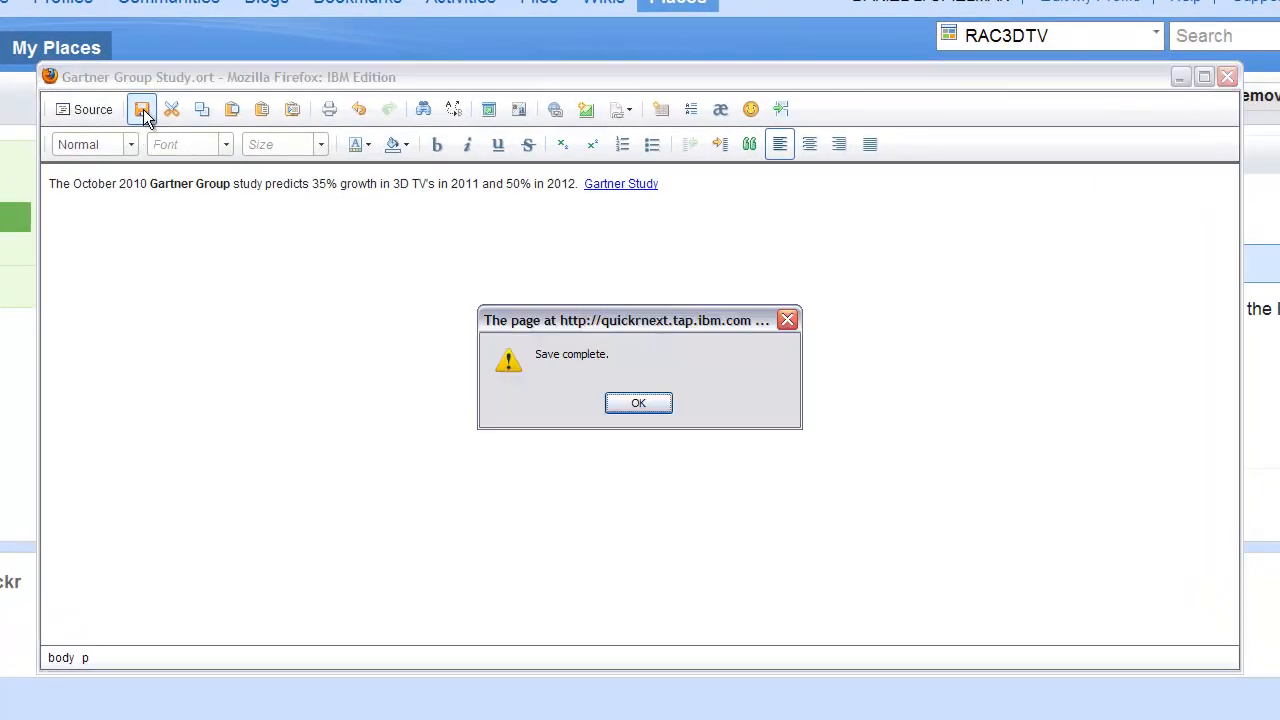
click(647, 403)
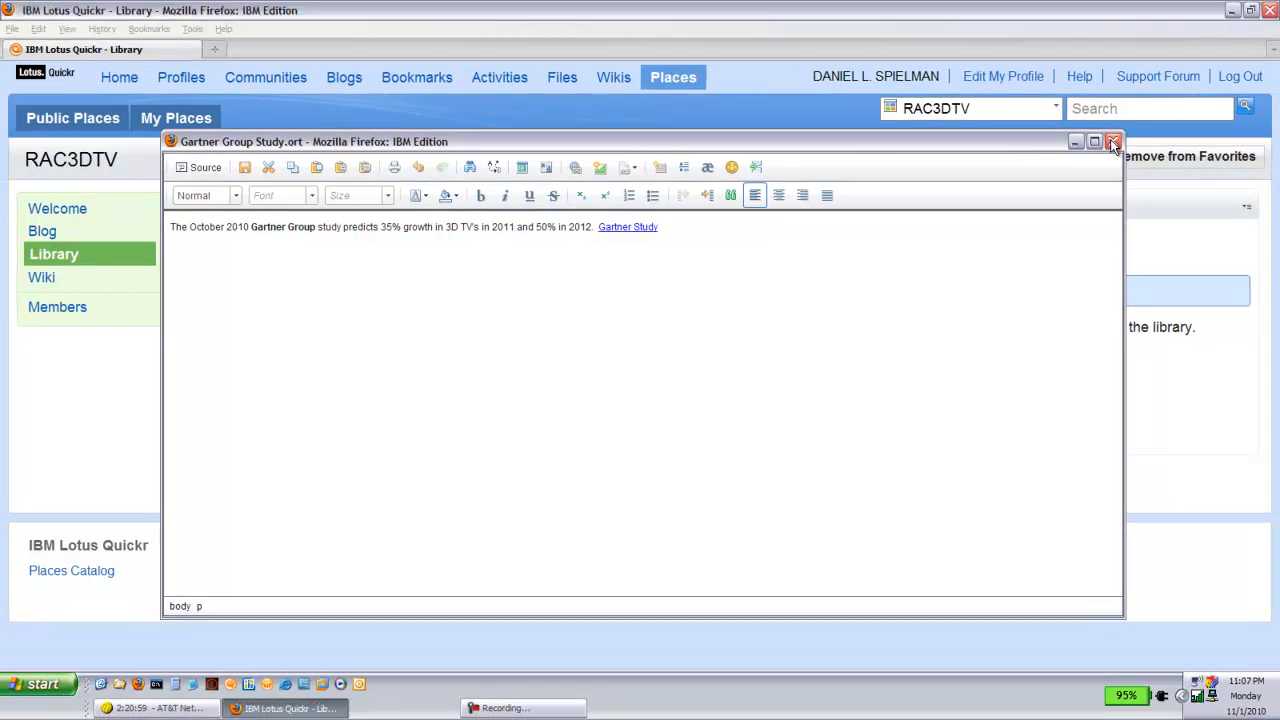
click(1190, 97)
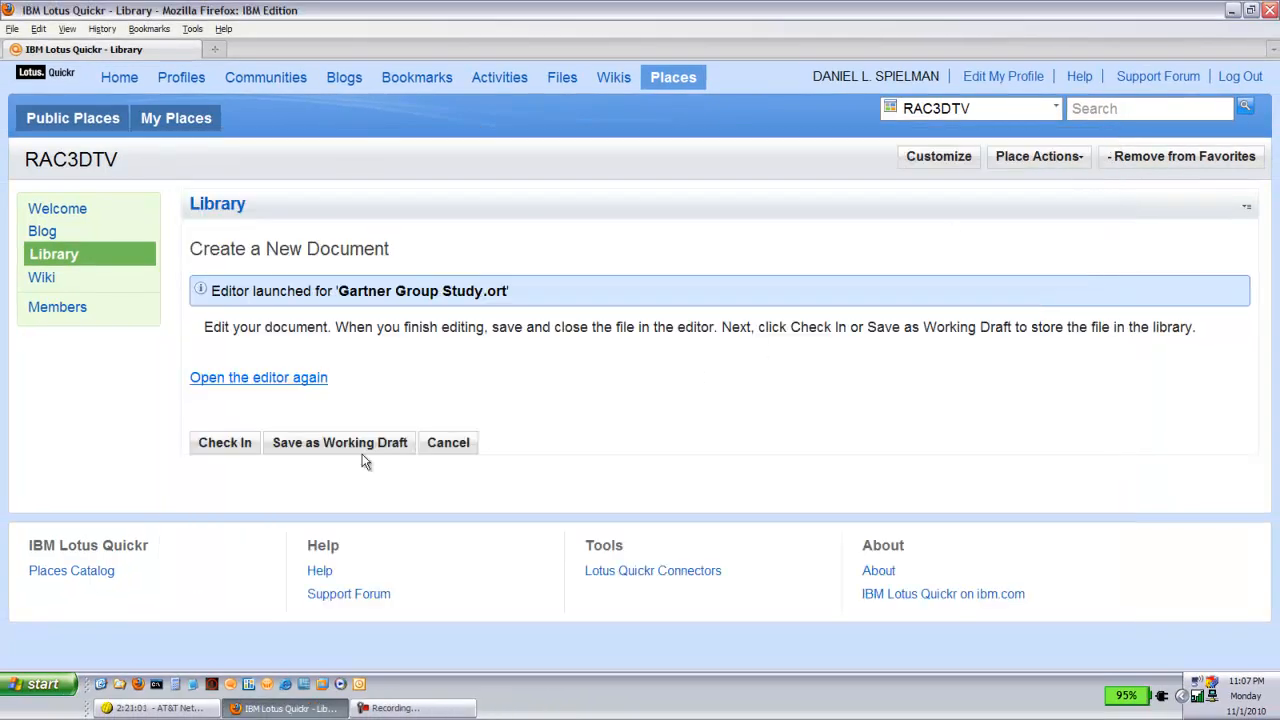
click(227, 450)
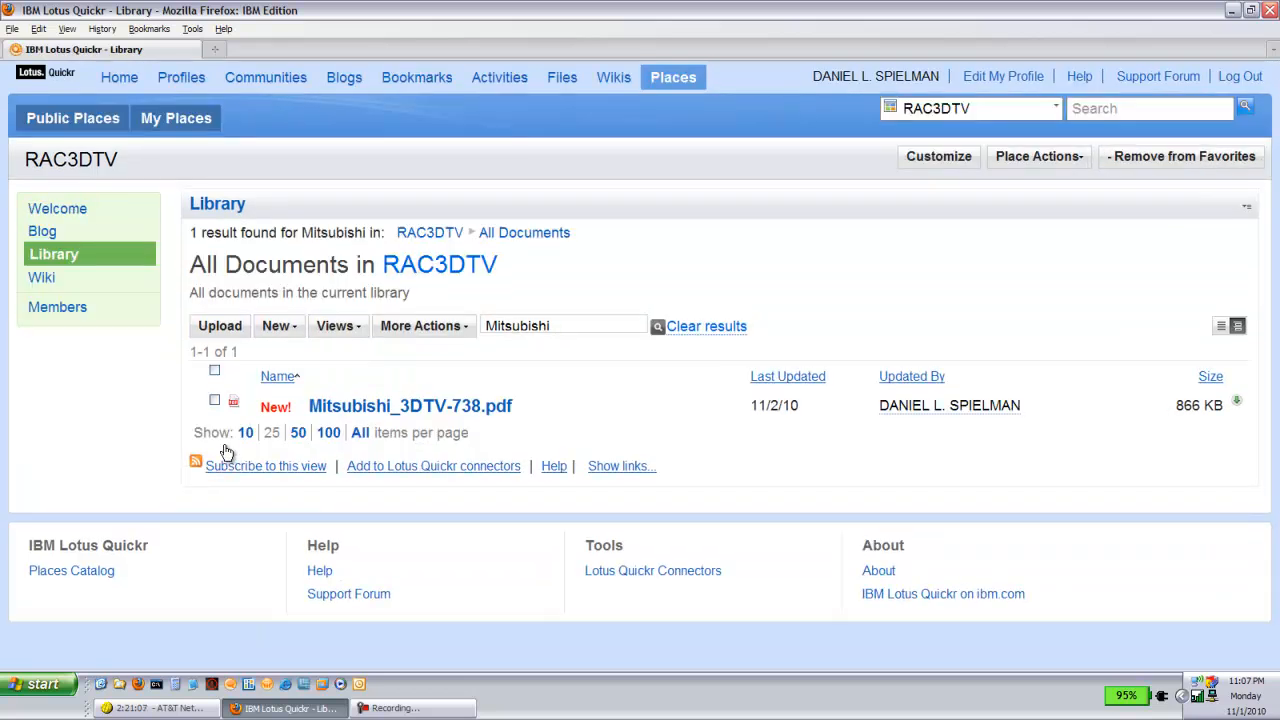
Step: Return to the RAC3DTV library root and open the Market Analysis folder to see the checked-in document
click(427, 235)
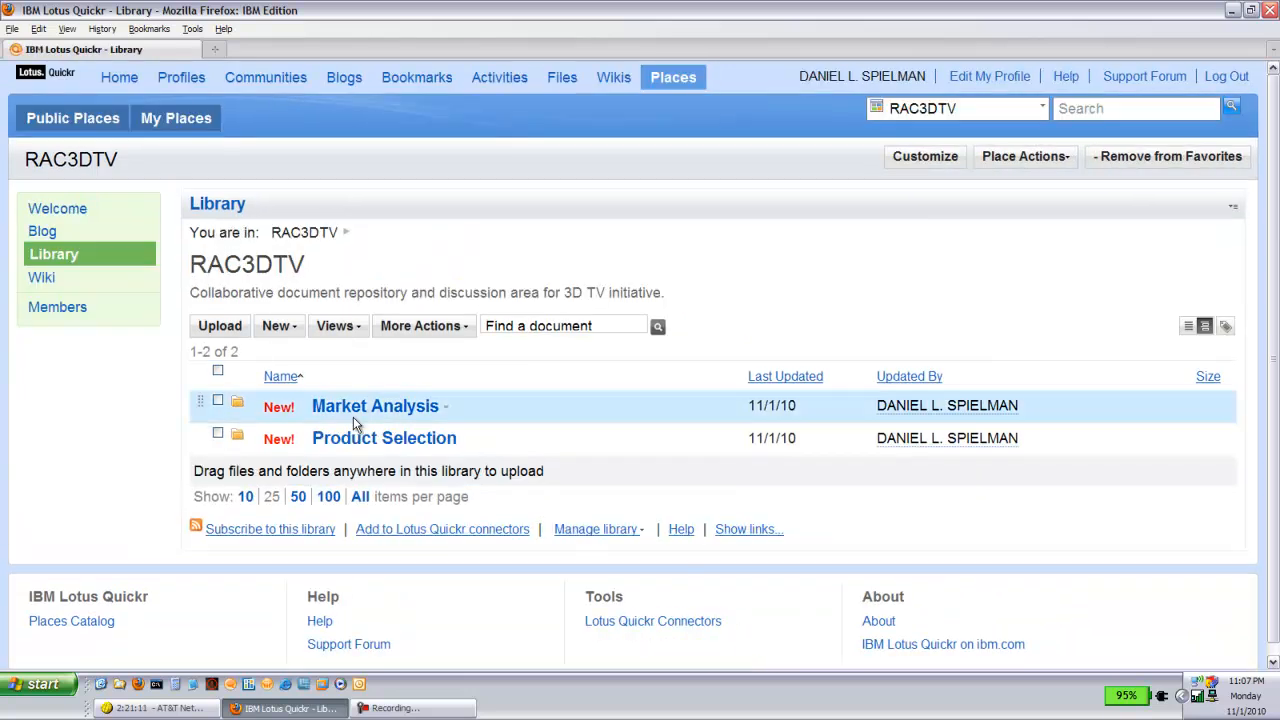
click(356, 413)
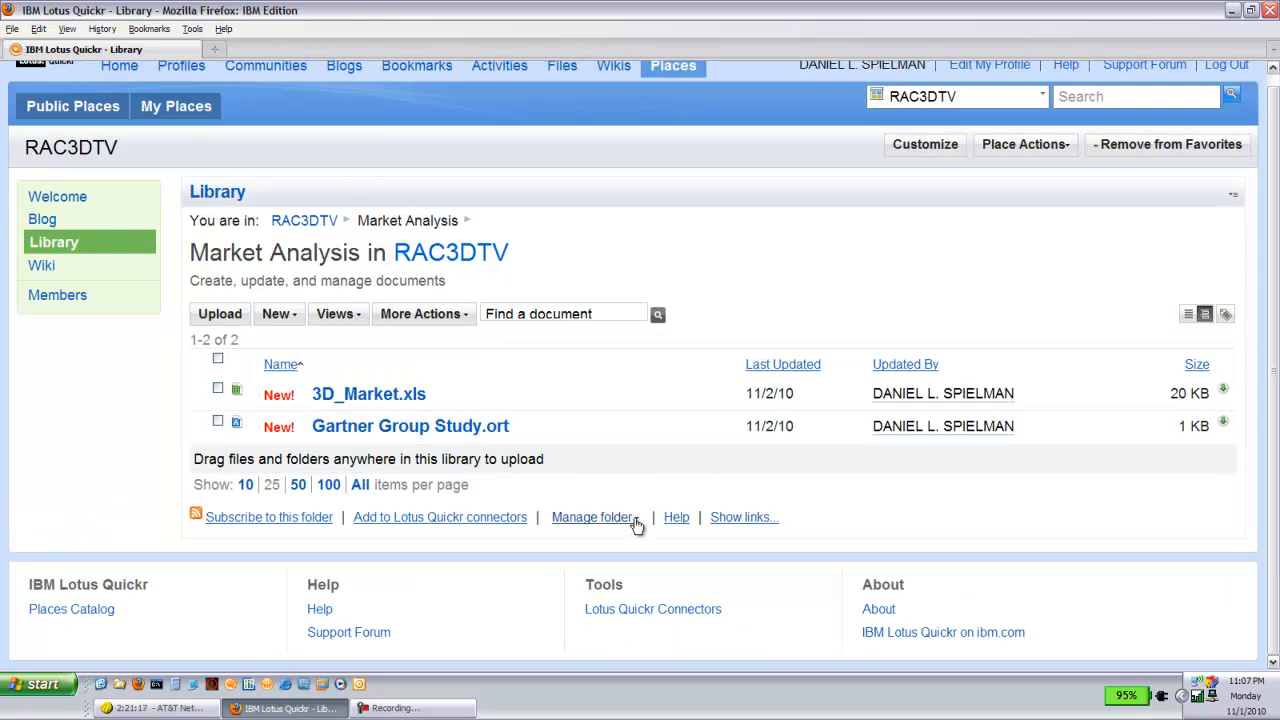
mouse_move(462, 430)
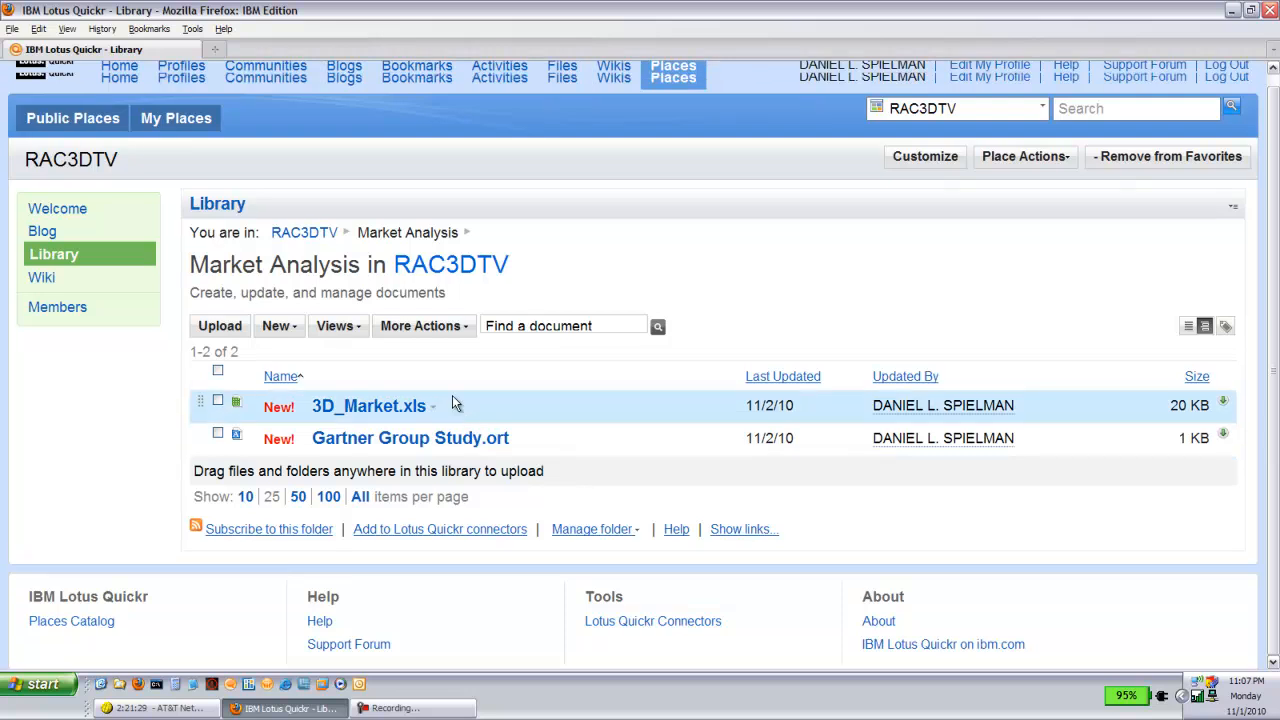
Step: Start a new custom view from the Market Analysis folder and title it "Collection Market Analysis"
scroll(555, 464, up, 1)
click(279, 325)
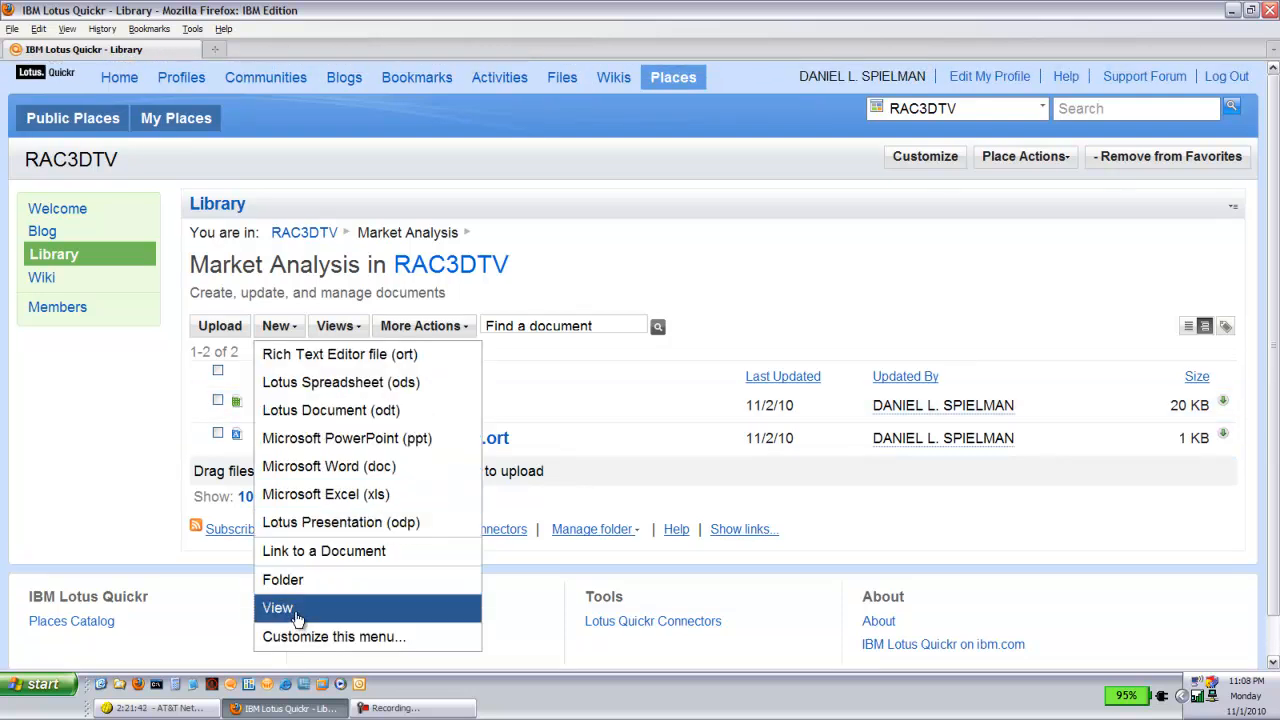
click(297, 608)
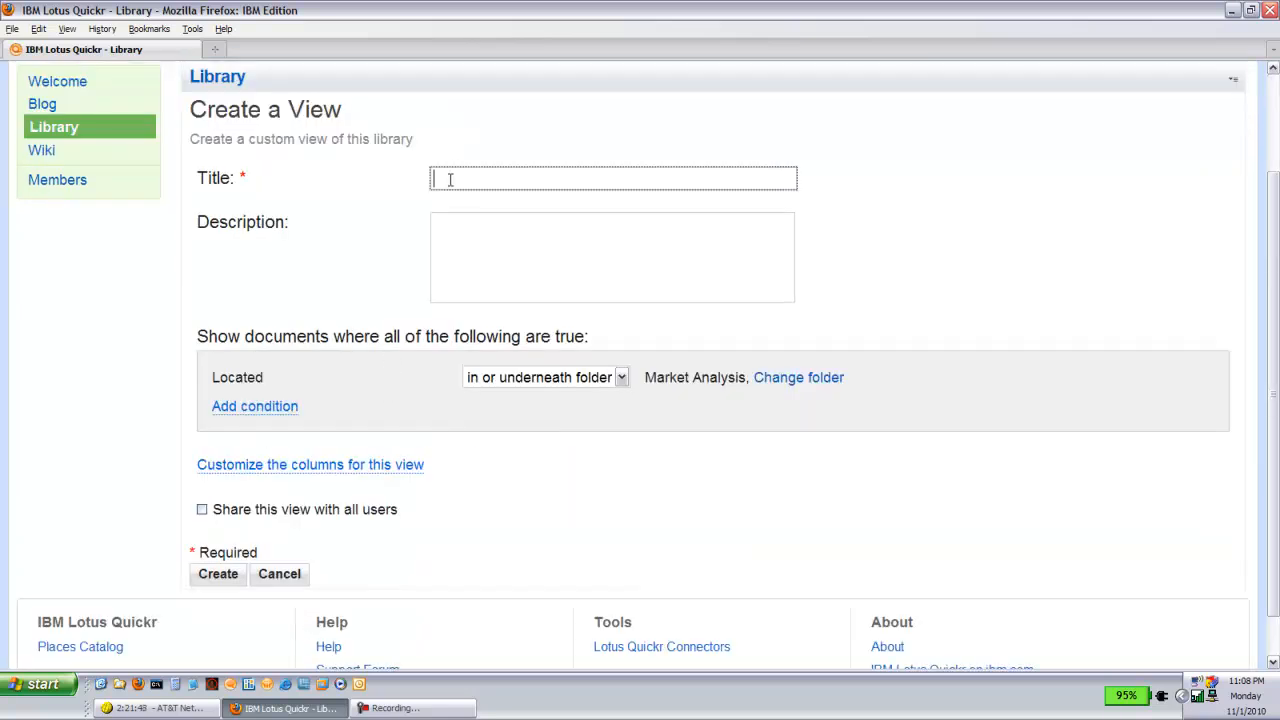
text(Collection)
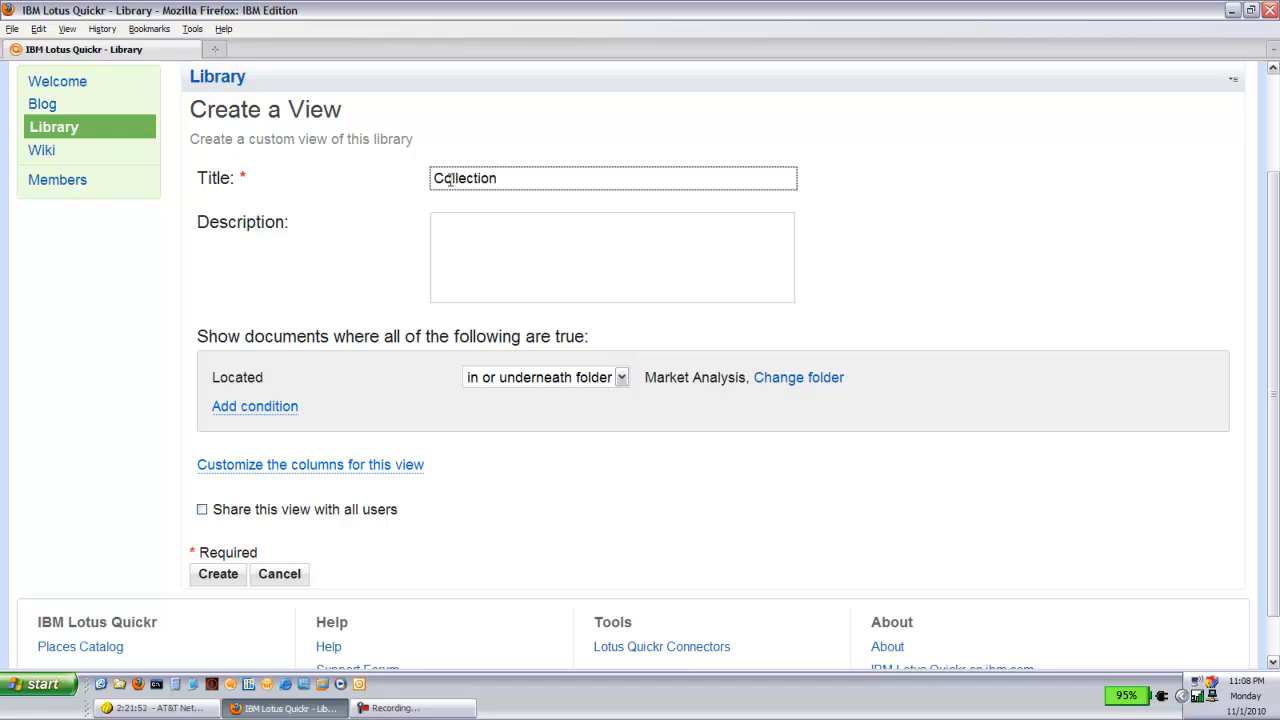
text( Market Analysis)
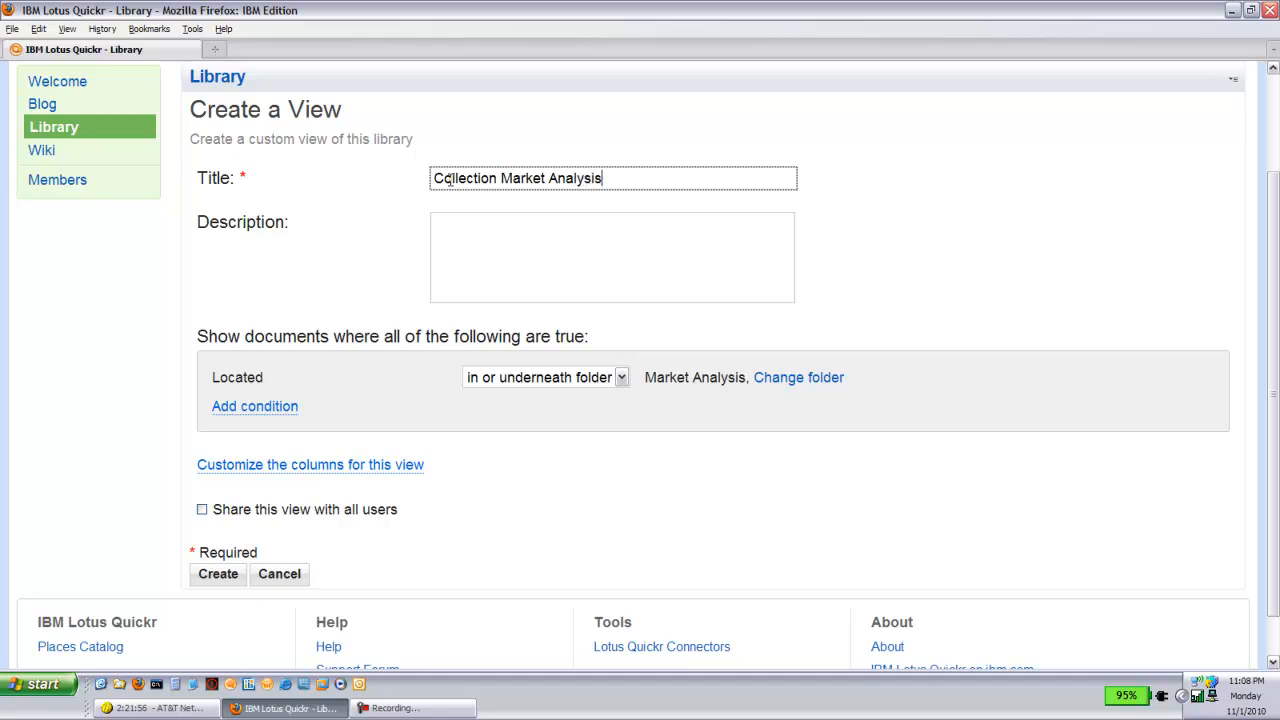
Step: Describe the view as "You can group documents together into a collection in order to act on the collection versus having to act on each individual document."
click(441, 225)
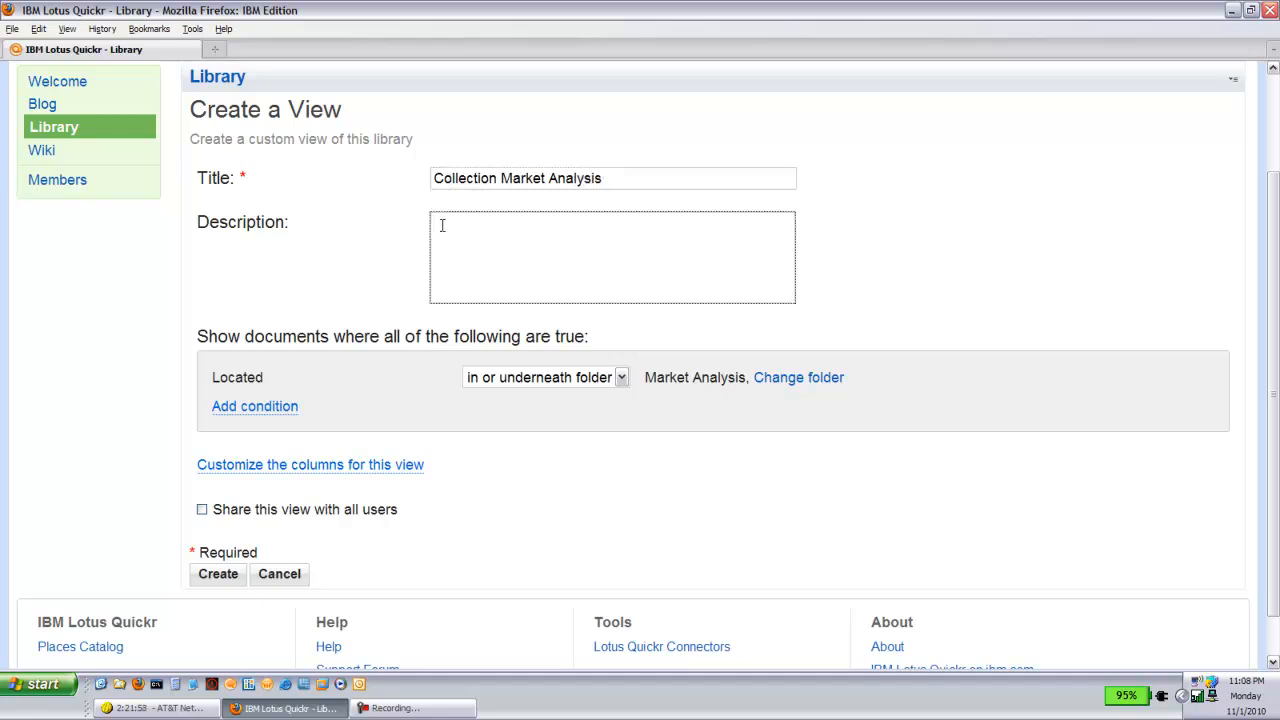
text(You can group documents to)
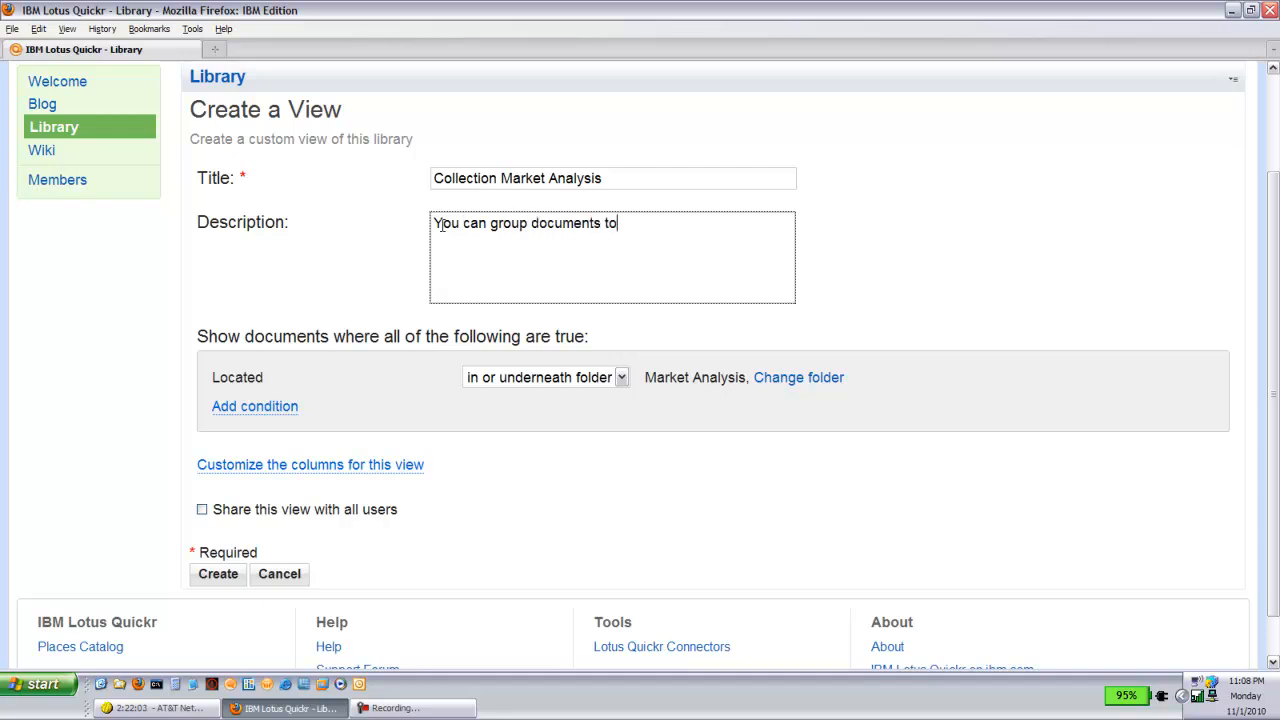
text(gether into a collection)
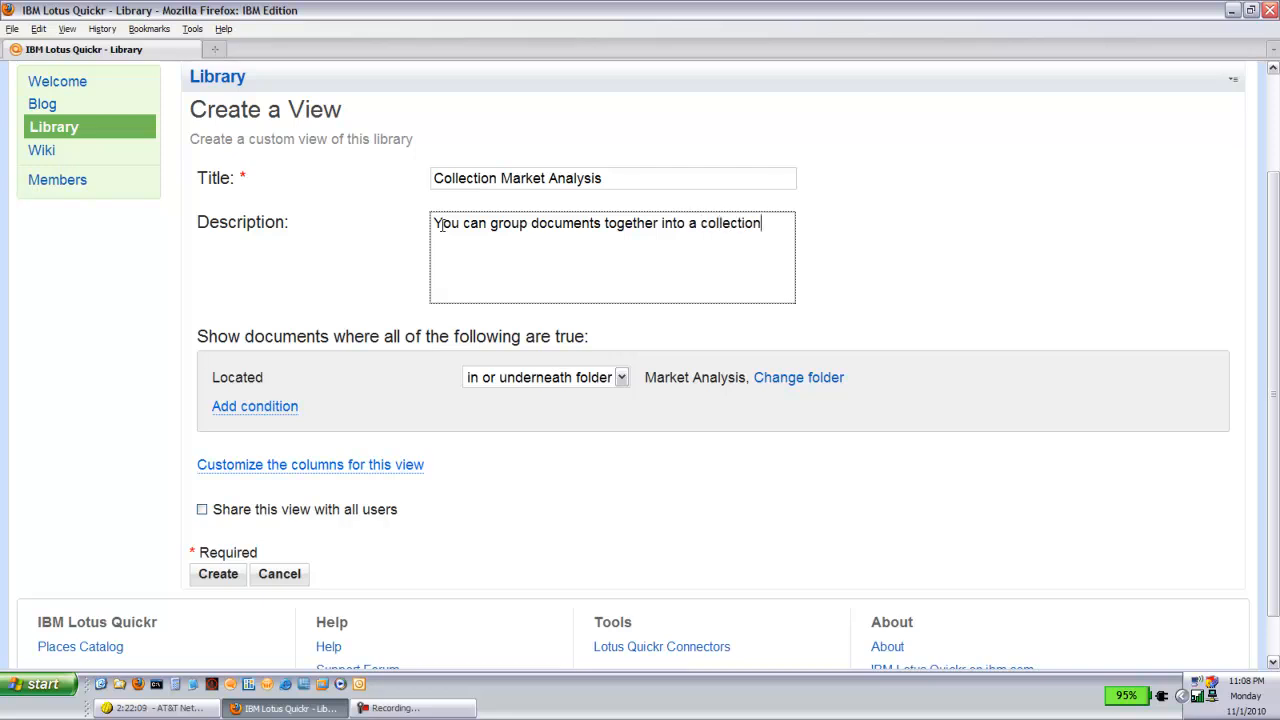
text( in order to act on the collectio)
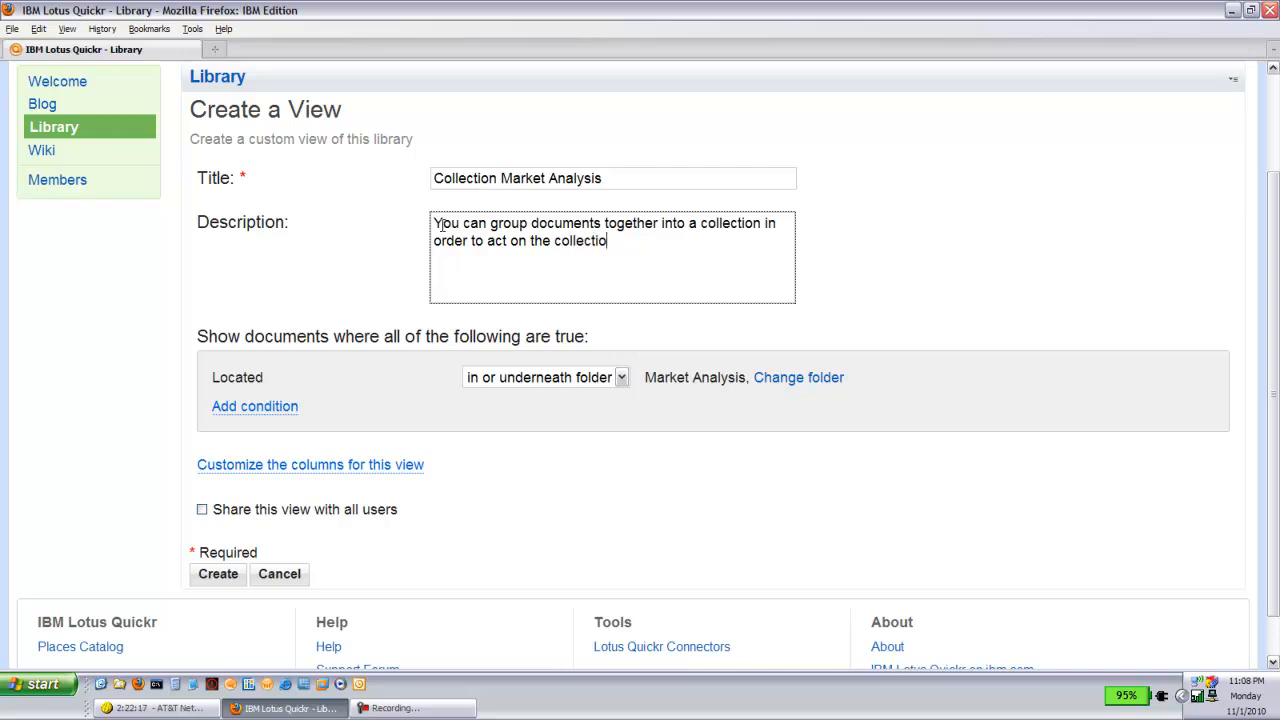
text(n versus having to act on )
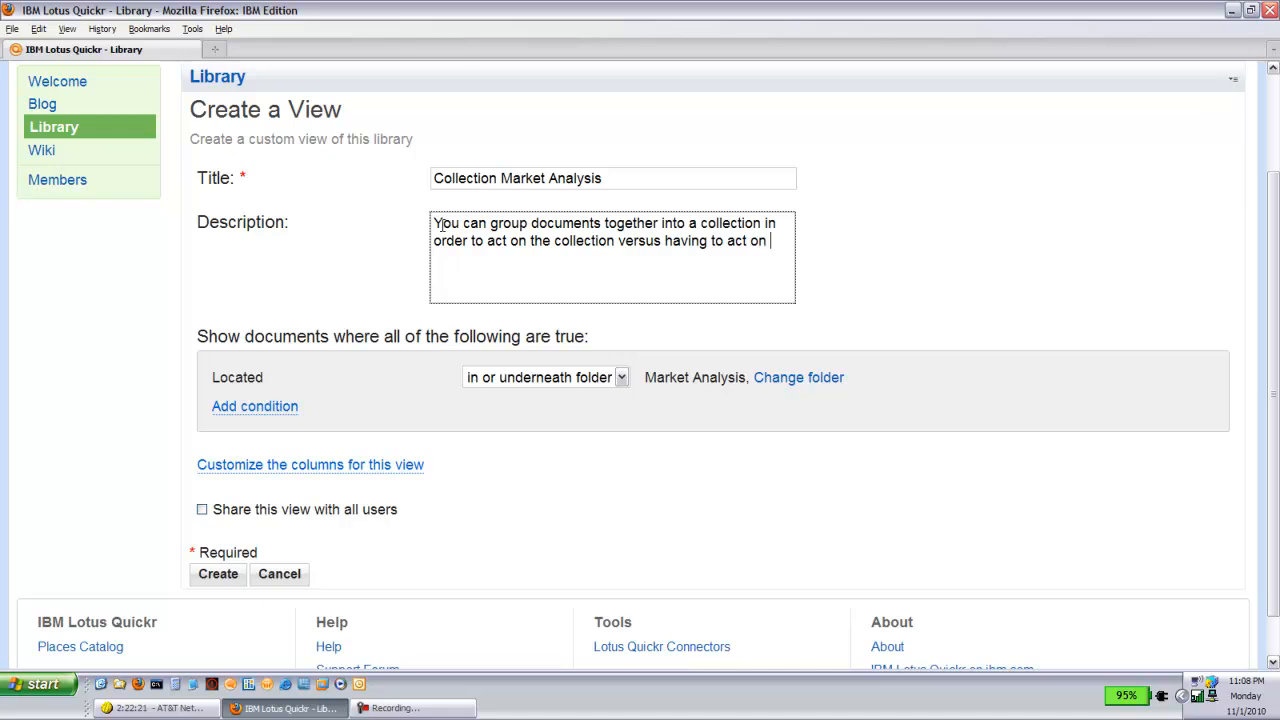
text(each individual doc)
text(ument.)
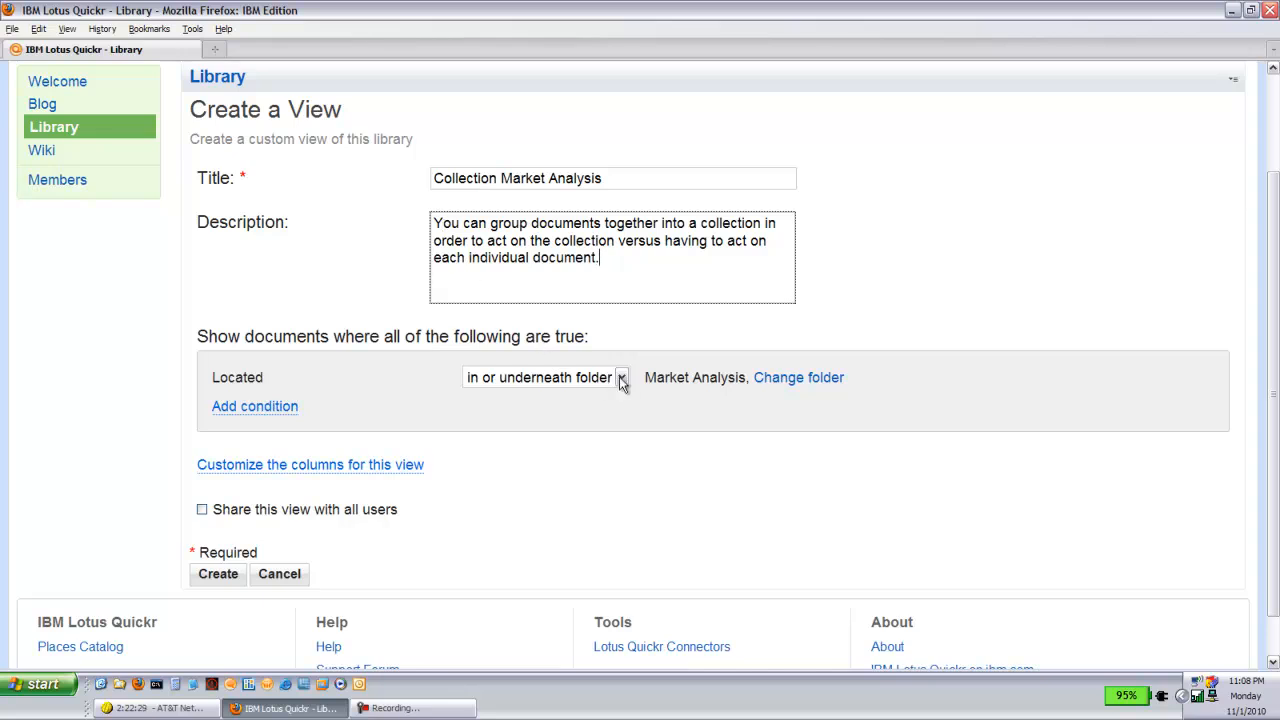
Step: Add the condition that Title contains "Market", share the view with all users, and create it
click(255, 407)
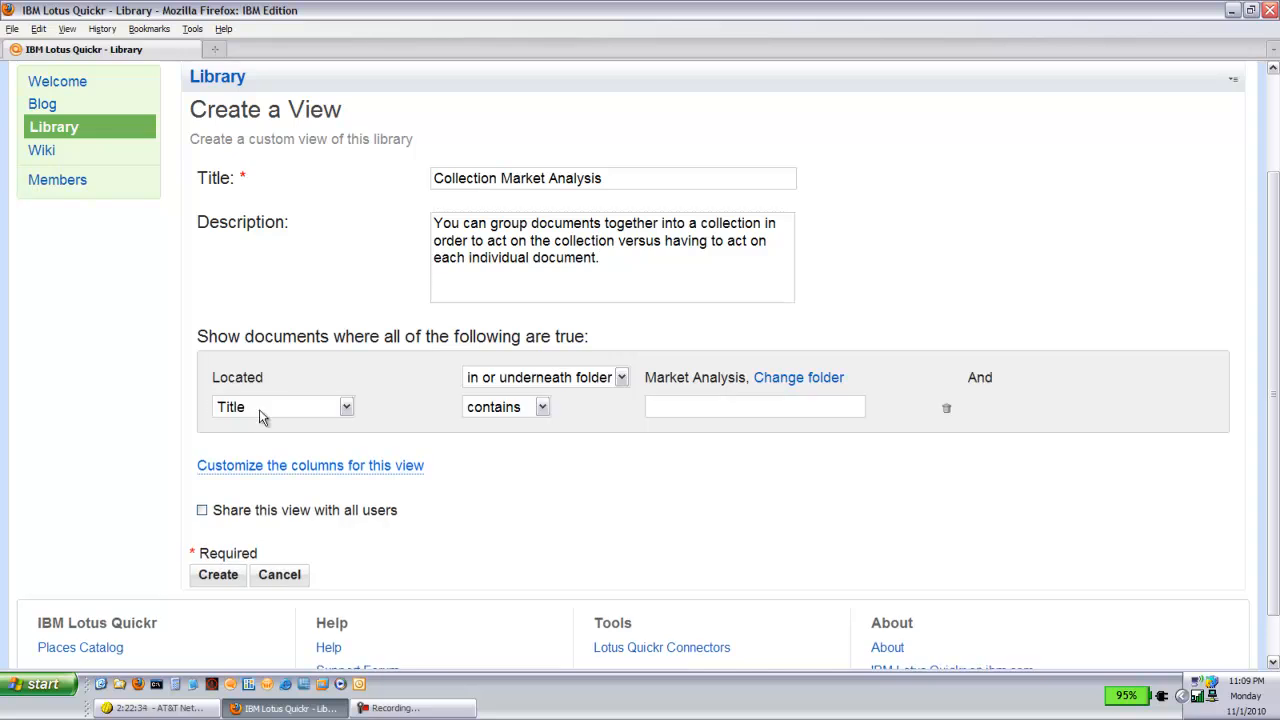
click(664, 410)
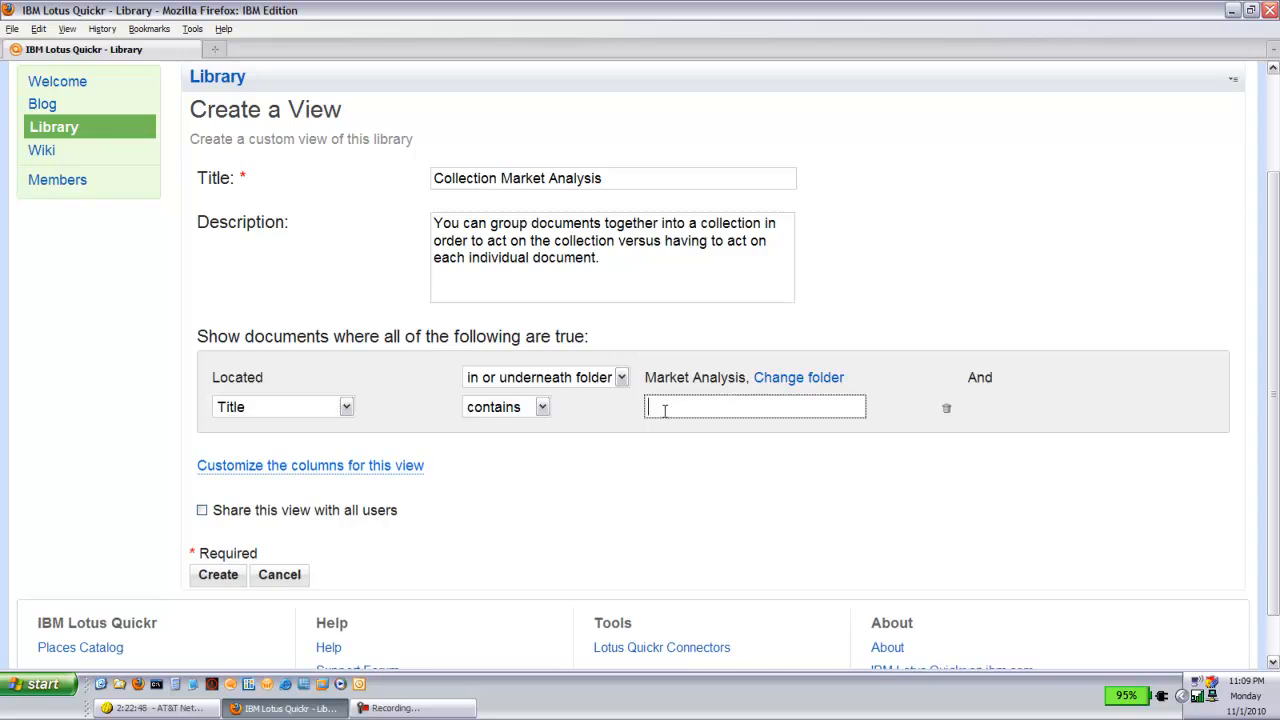
text(Market)
click(202, 511)
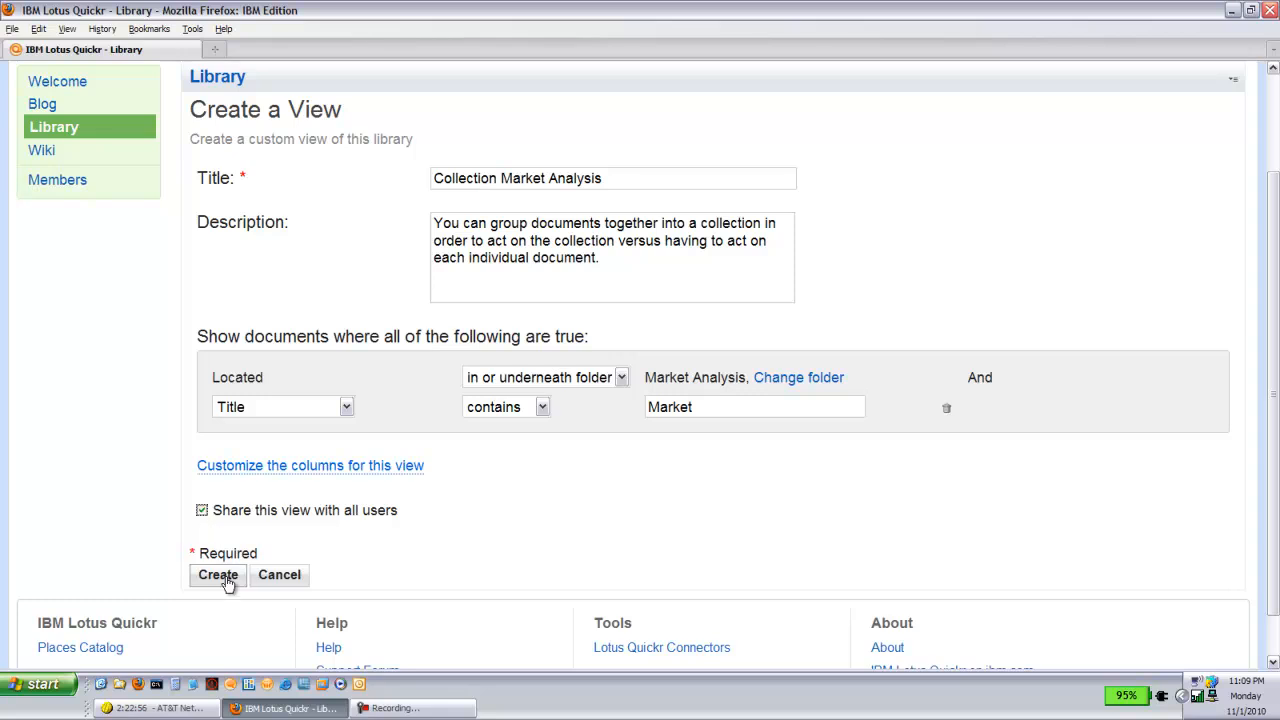
click(218, 575)
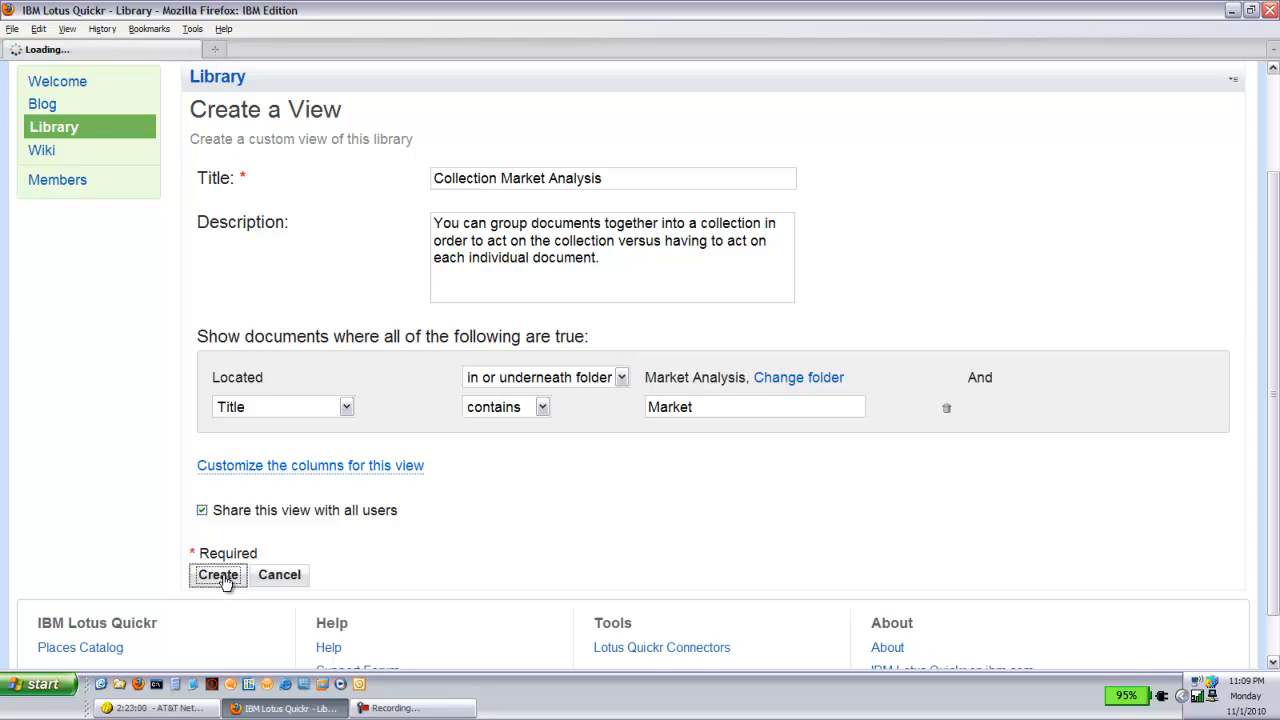
Step: Open the shared view Collection Market Analysis from the library's available views
scroll(226, 583, down, 1)
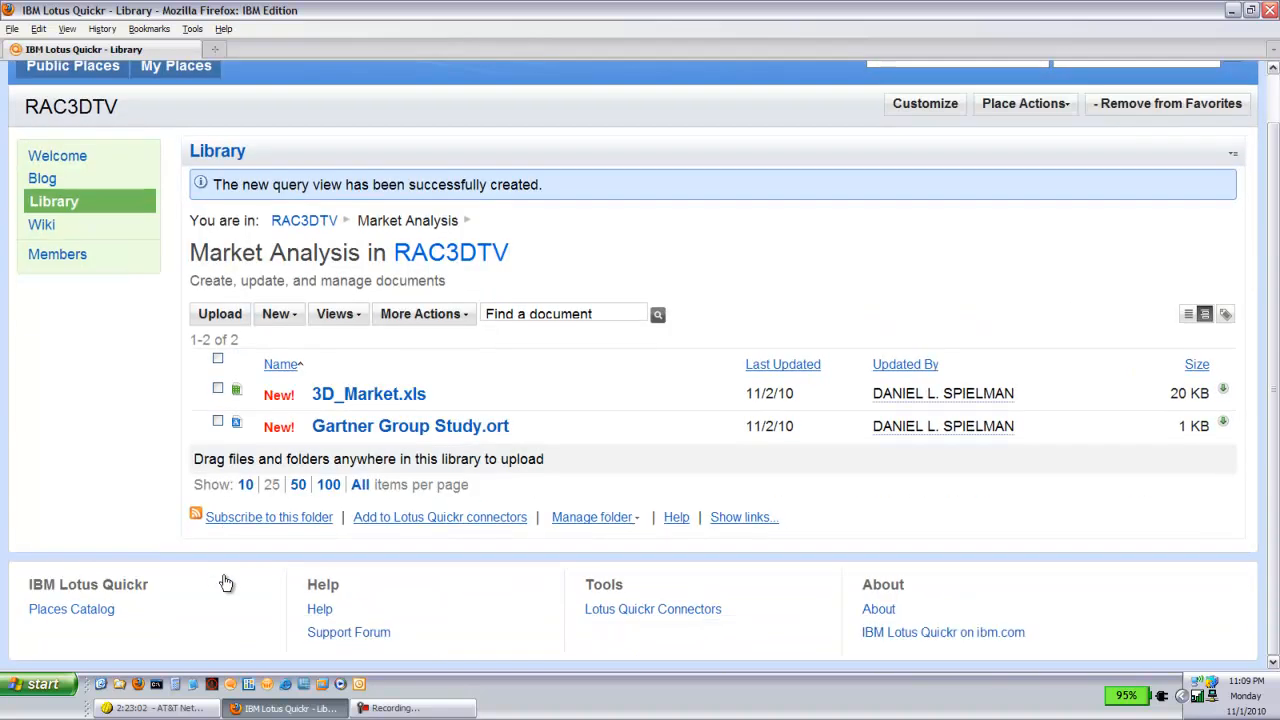
click(357, 316)
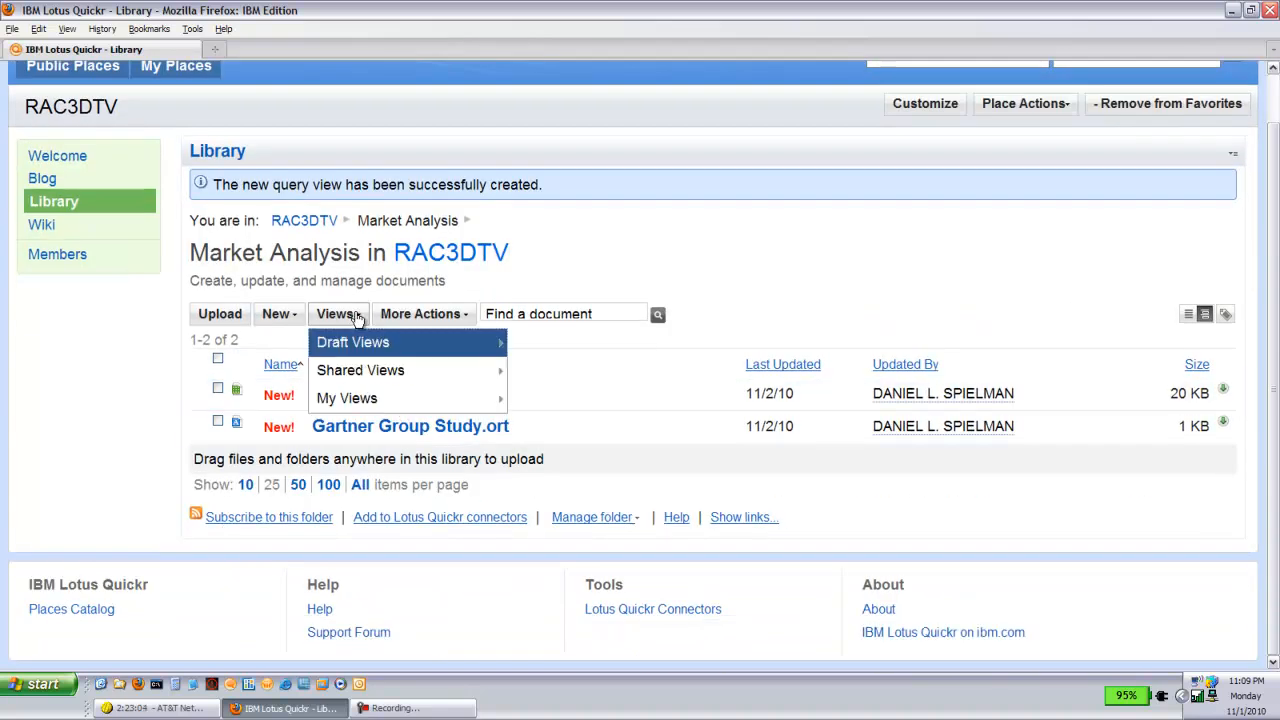
mouse_move(370, 405)
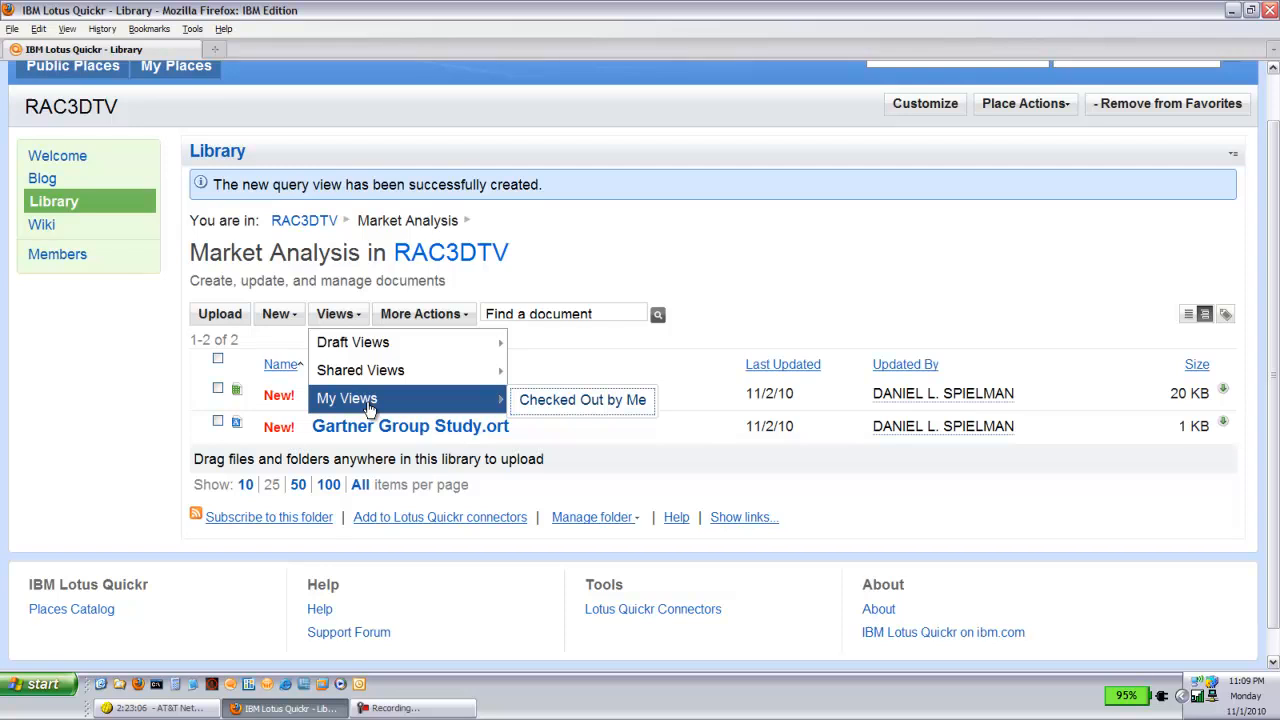
mouse_move(468, 378)
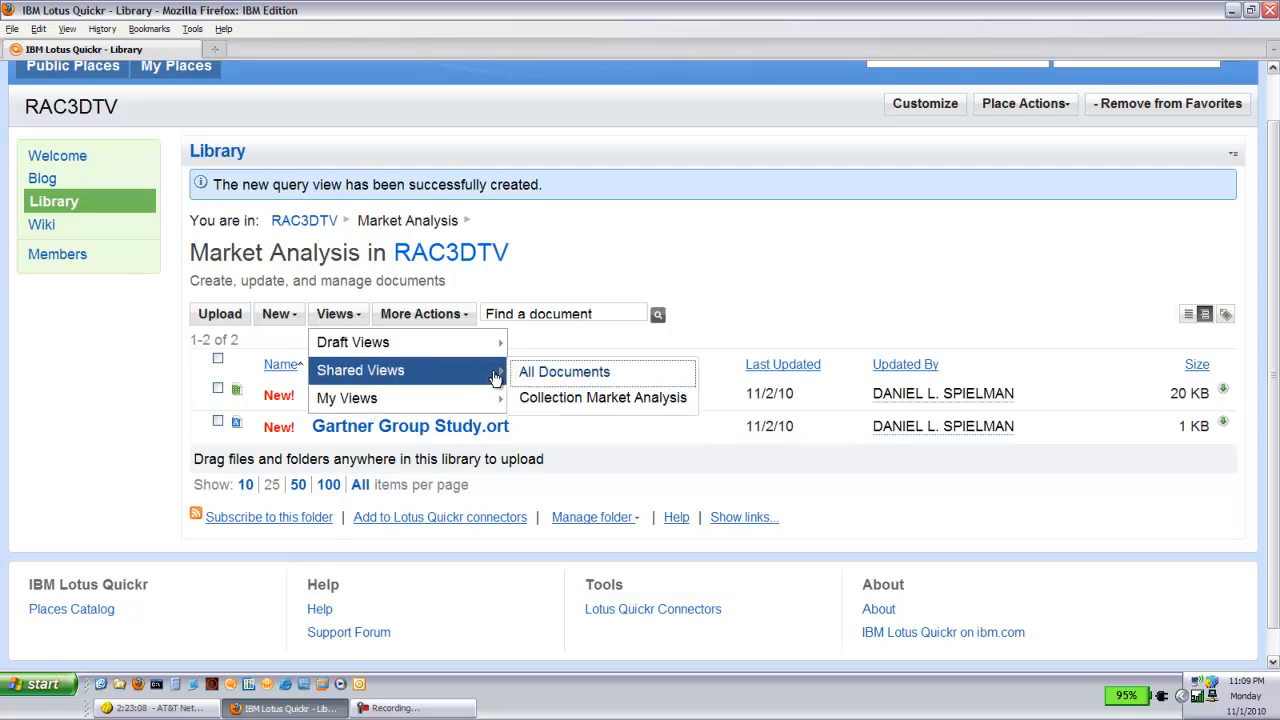
click(552, 400)
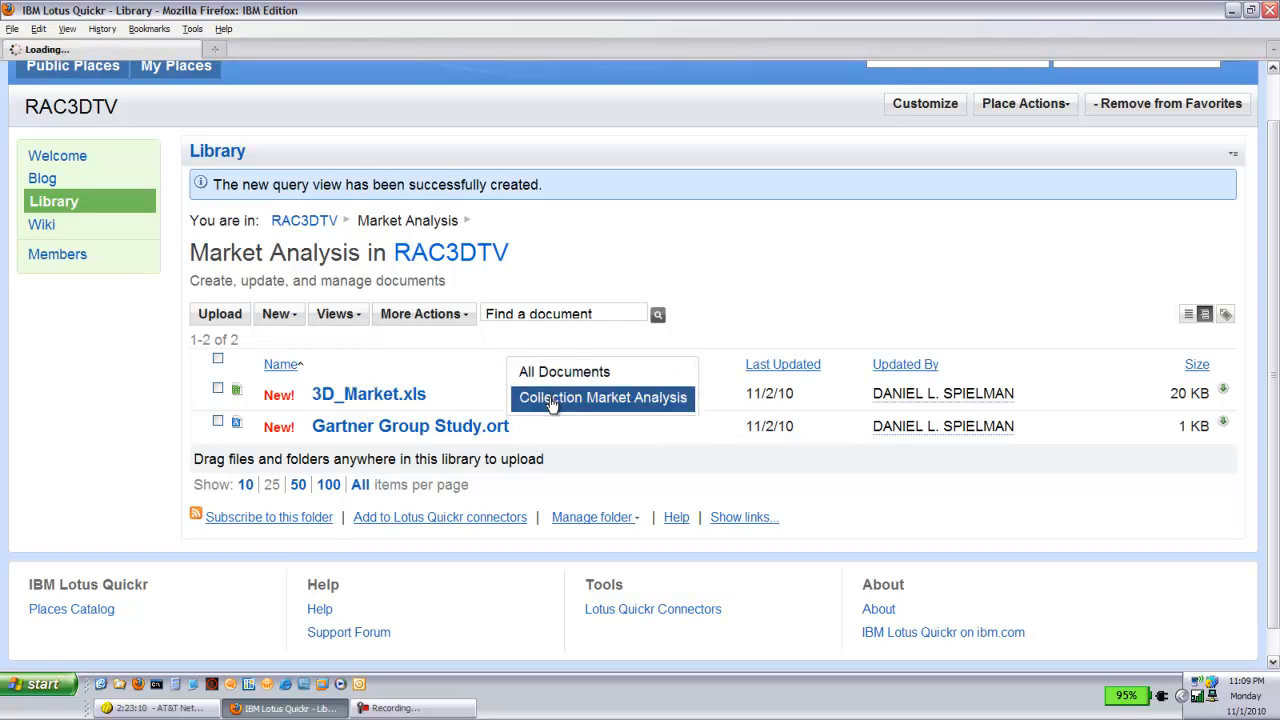